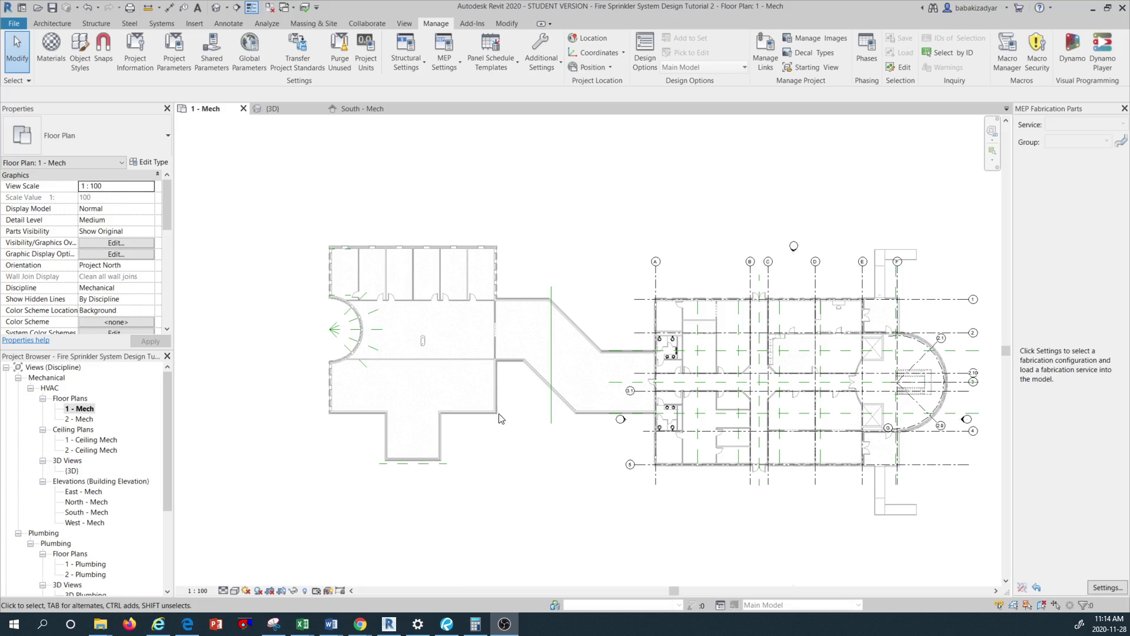
Step: Open the South - Mech elevation from its elevation marker below the building on the 1 - Mech floor plan
scroll(489, 412, down, 2)
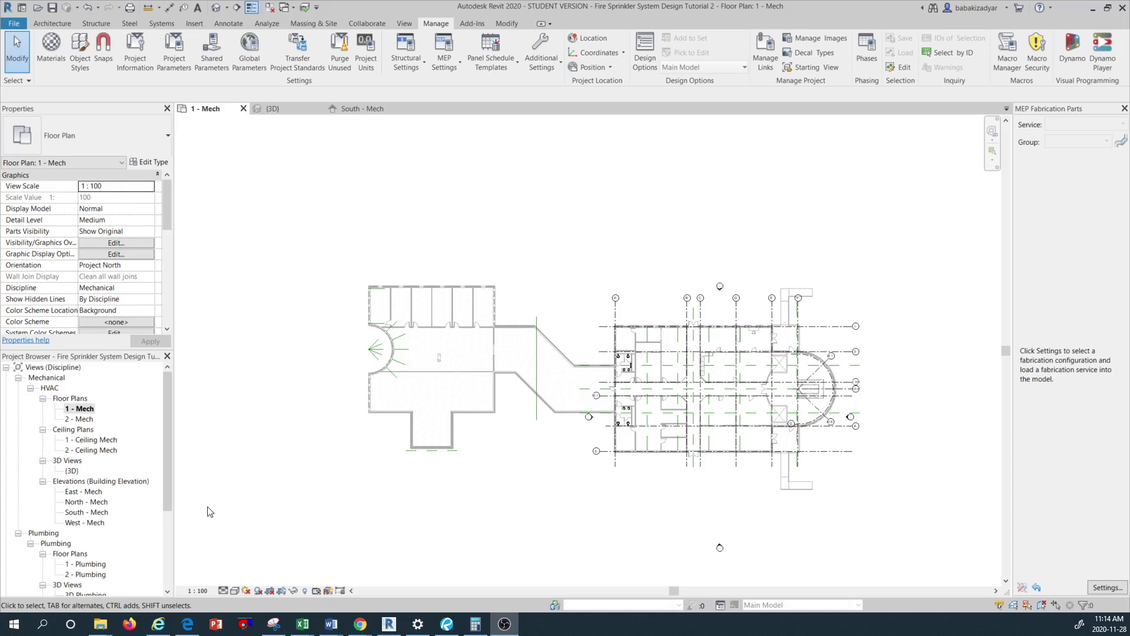
click(97, 513)
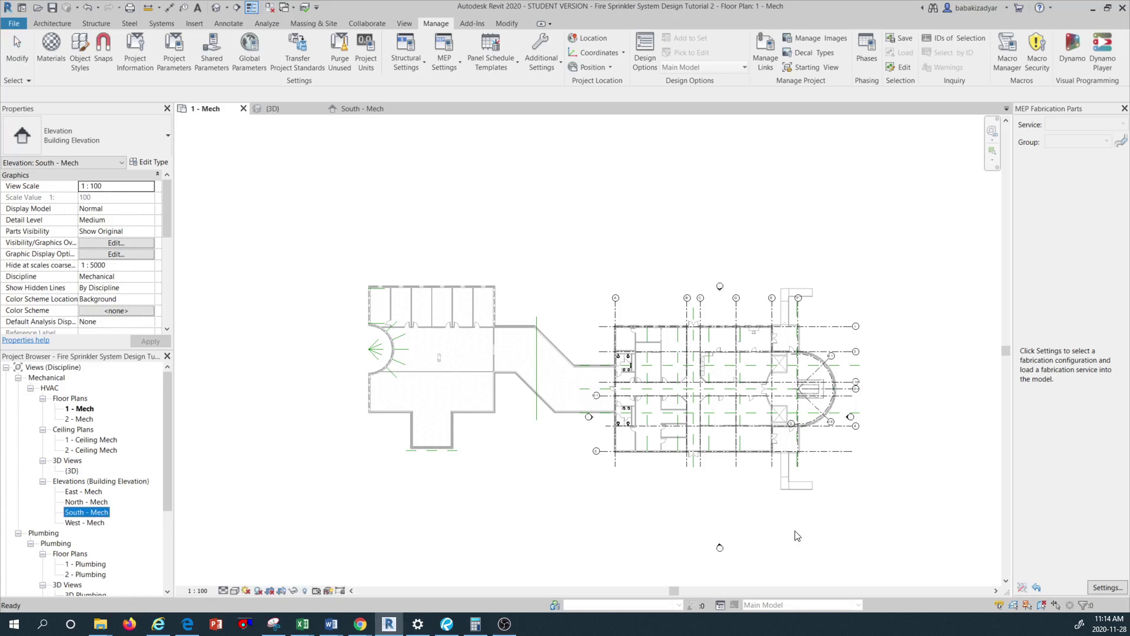
scroll(742, 574, up, 5)
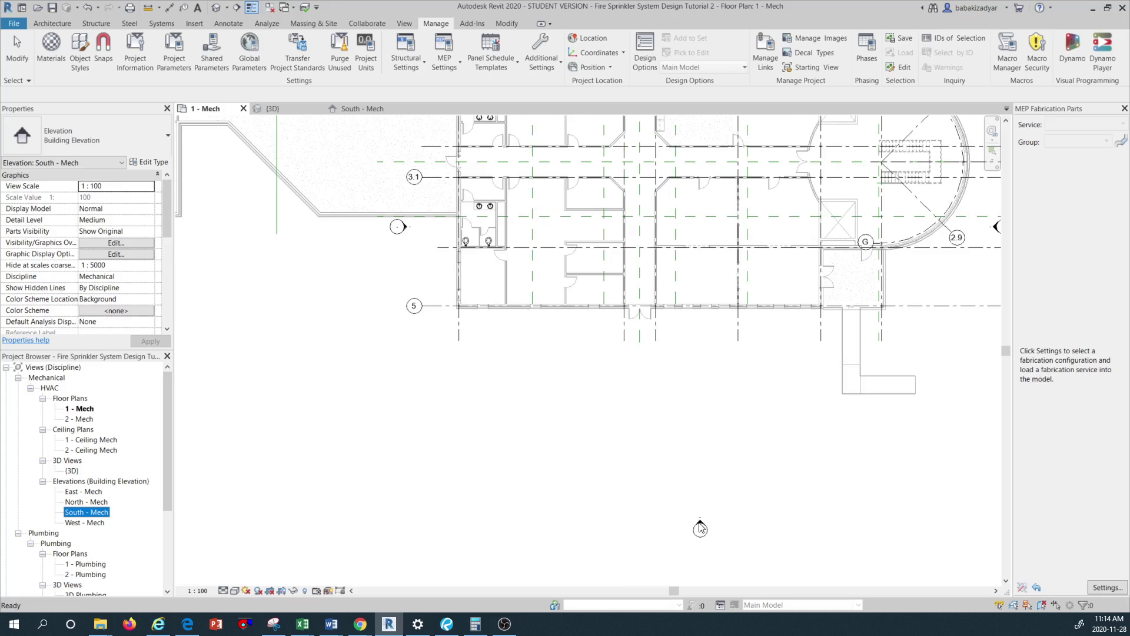
scroll(700, 528, up, 2)
scroll(700, 528, up, 5)
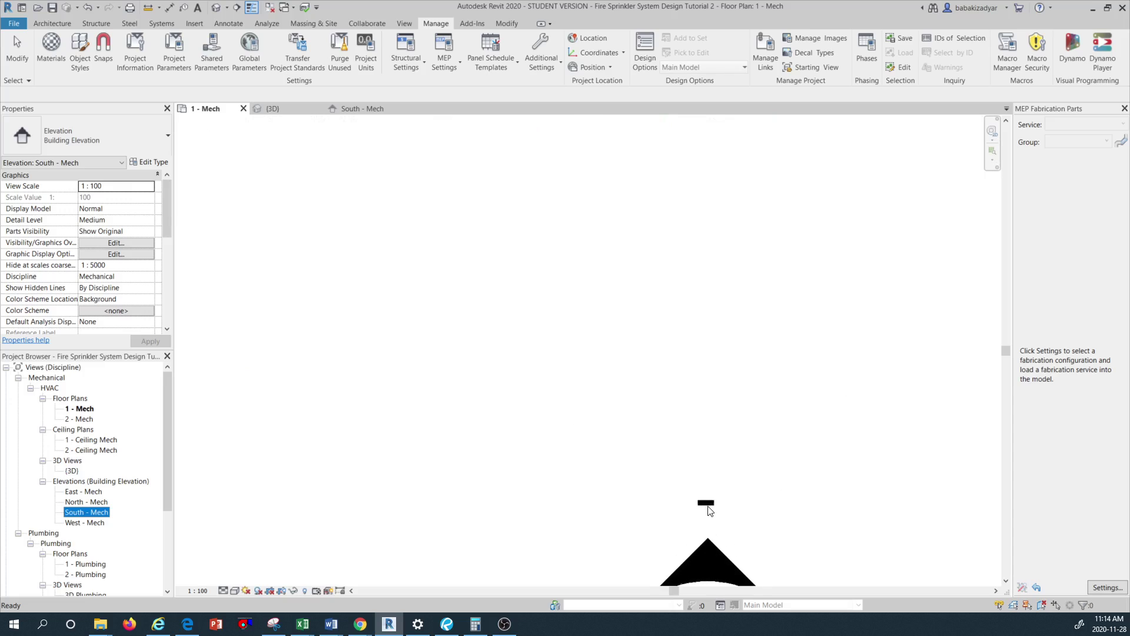
click(709, 510)
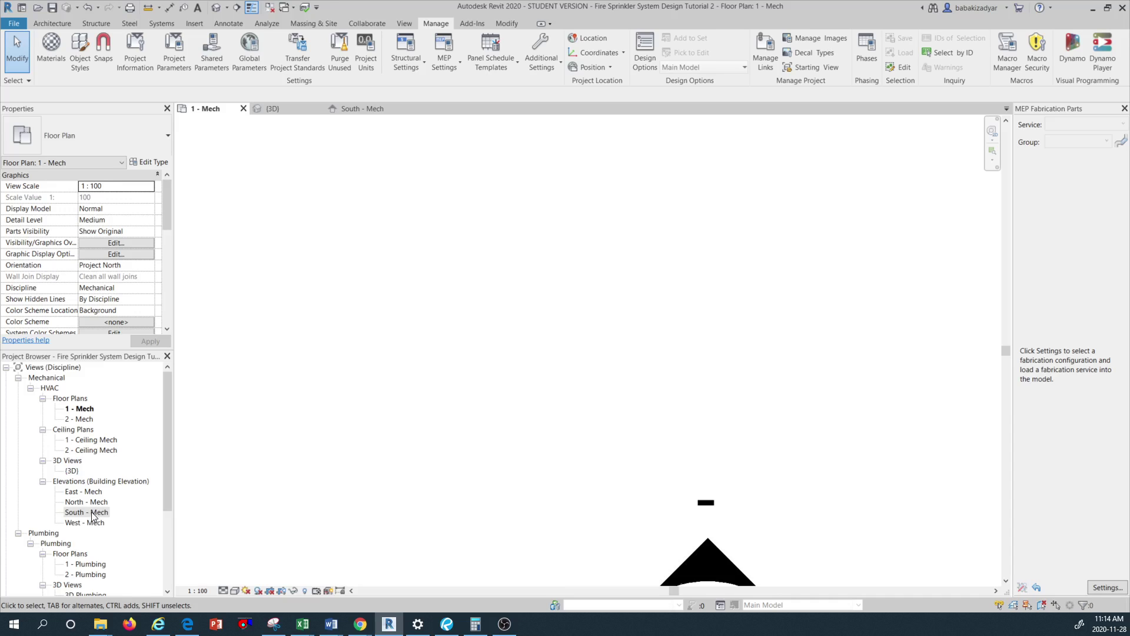
scroll(648, 415, down, 2)
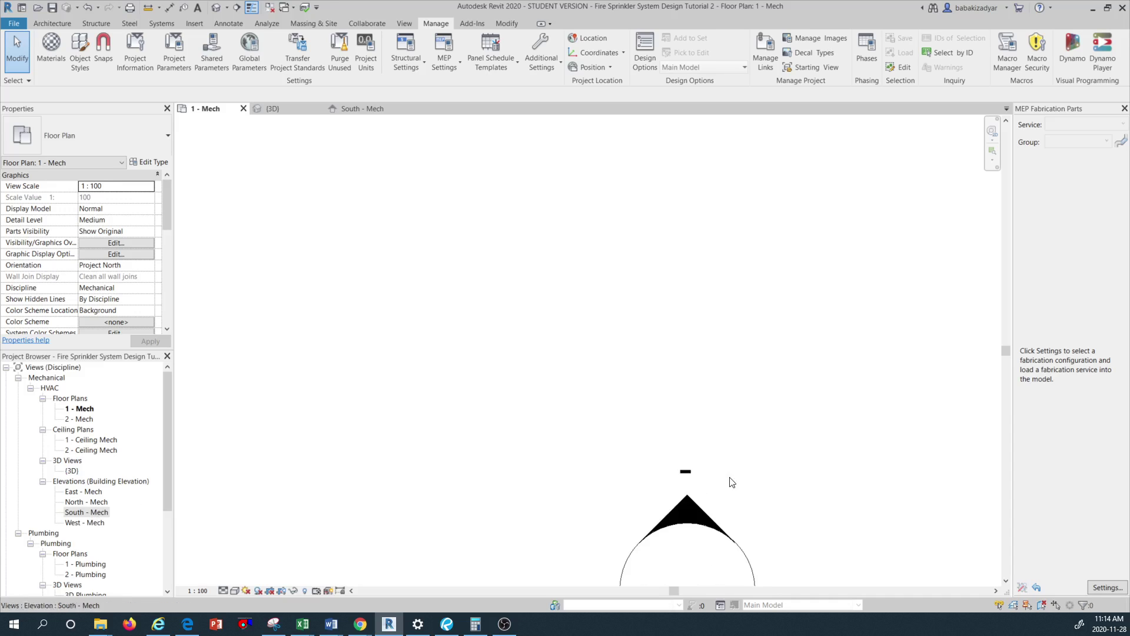
double_click(686, 474)
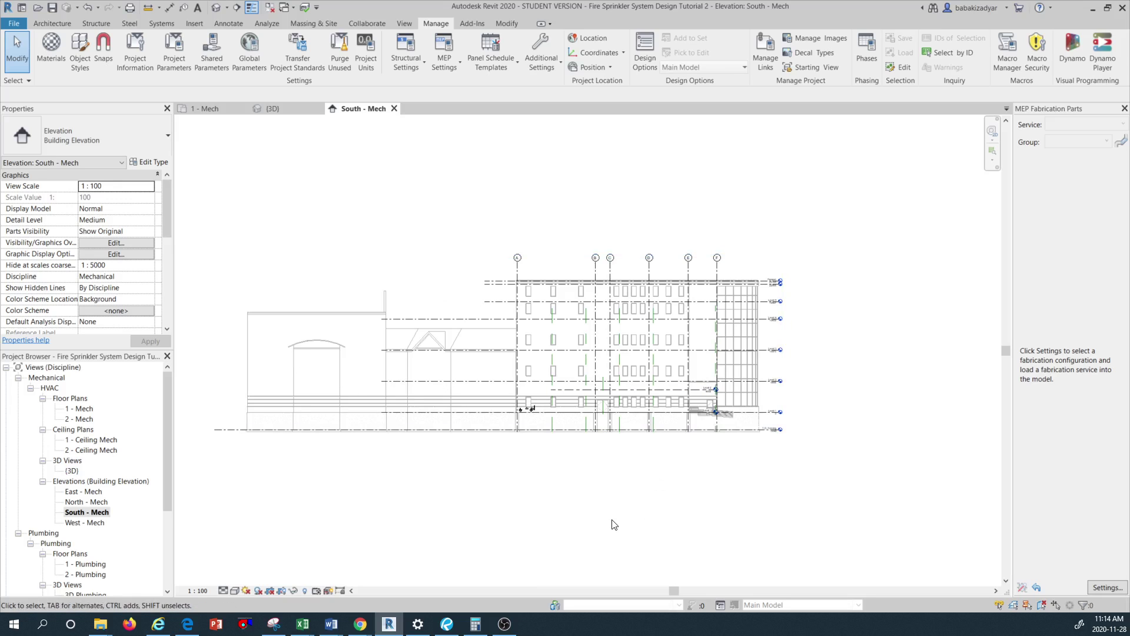
Step: Examine the south elevation, comparing the project's Level 1 and Level 2 with the levels of the linked architectural model
scroll(471, 400, up, 2)
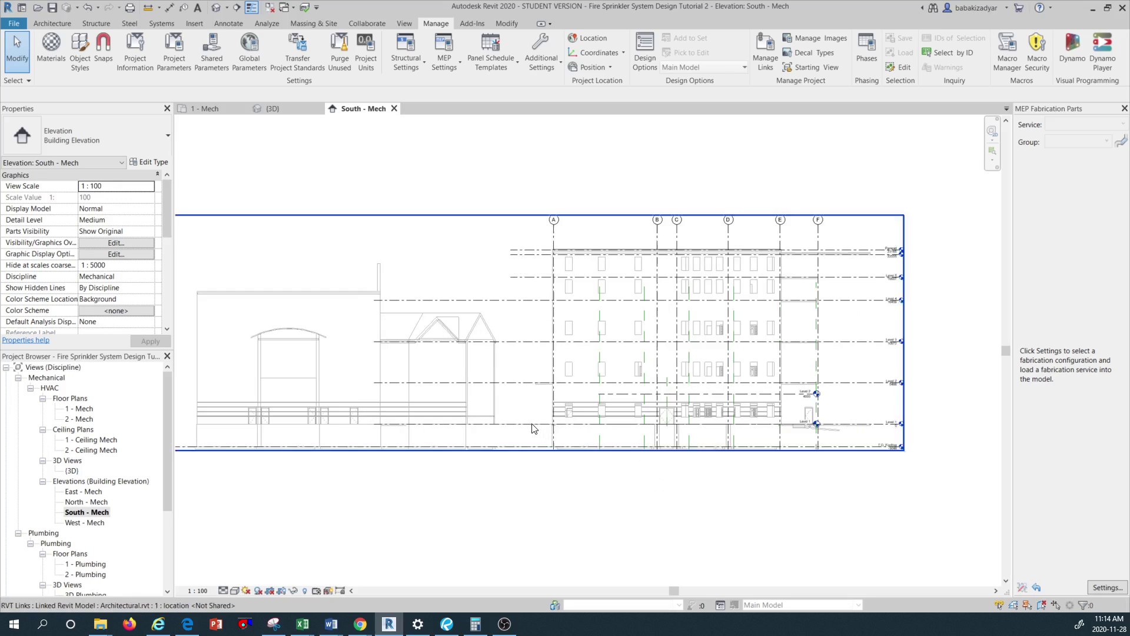
scroll(638, 418, down, 1)
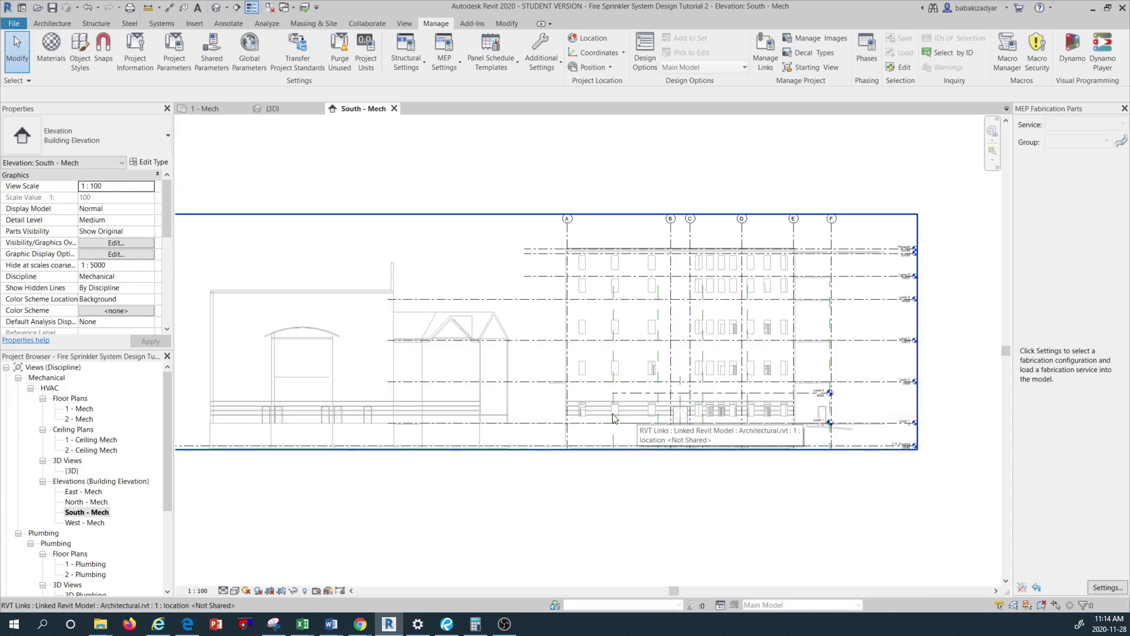
scroll(737, 402, down, 2)
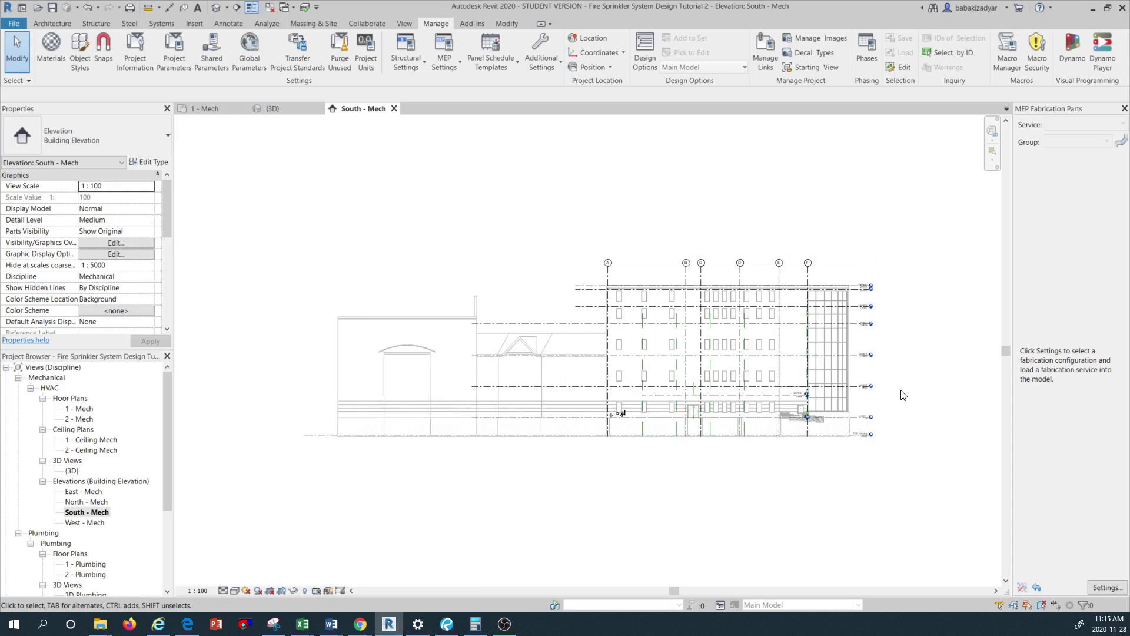
scroll(868, 410, up, 1)
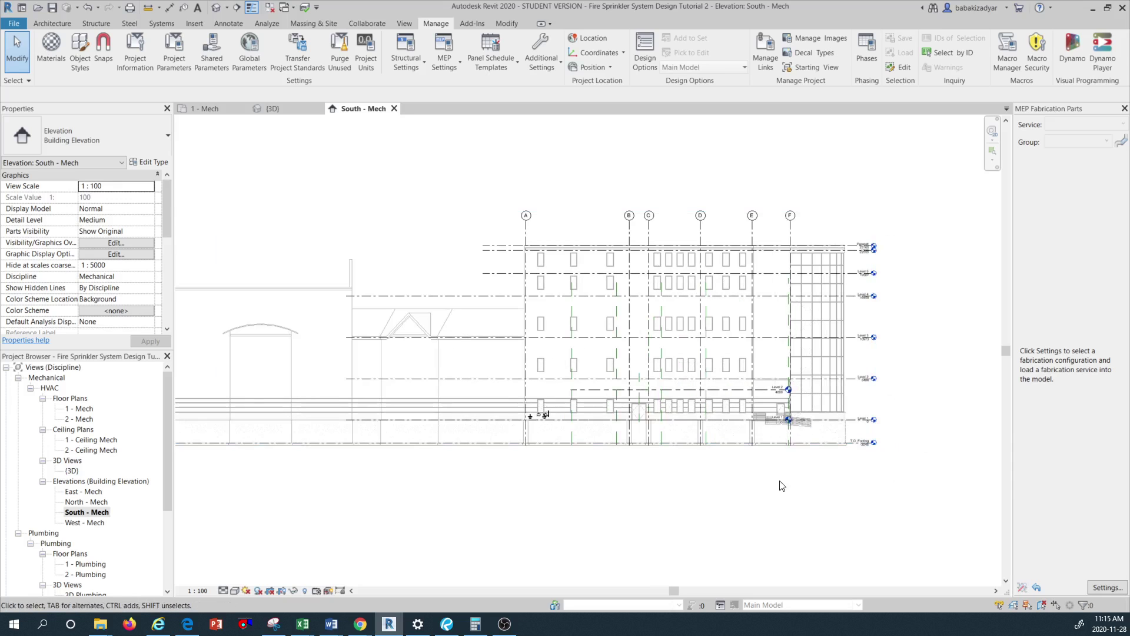
scroll(782, 484, up, 1)
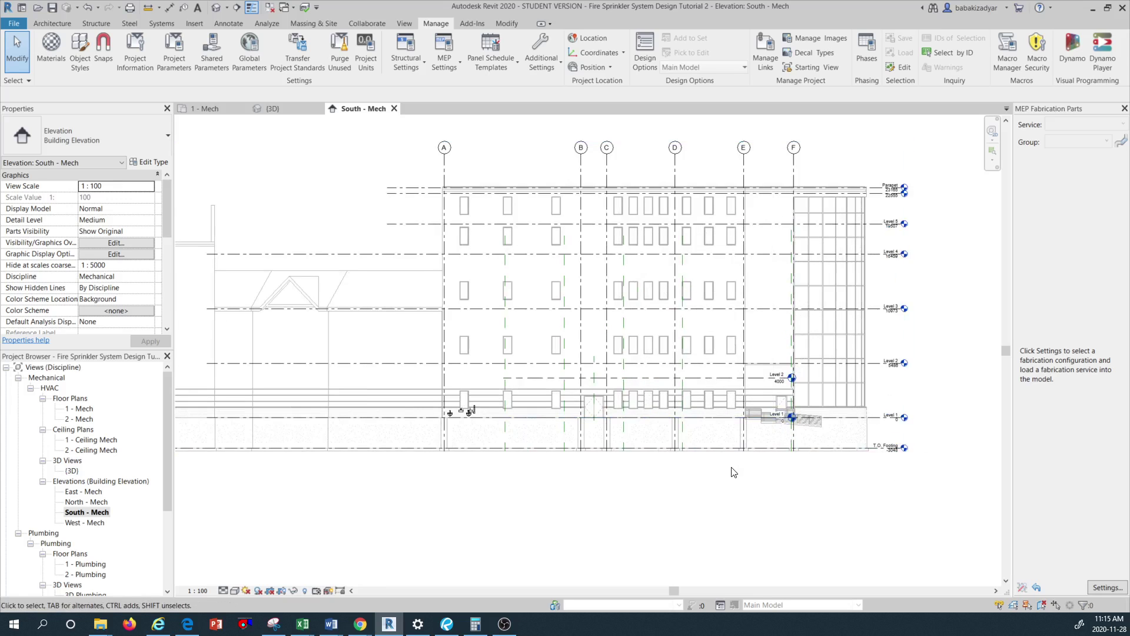
scroll(767, 377, up, 1)
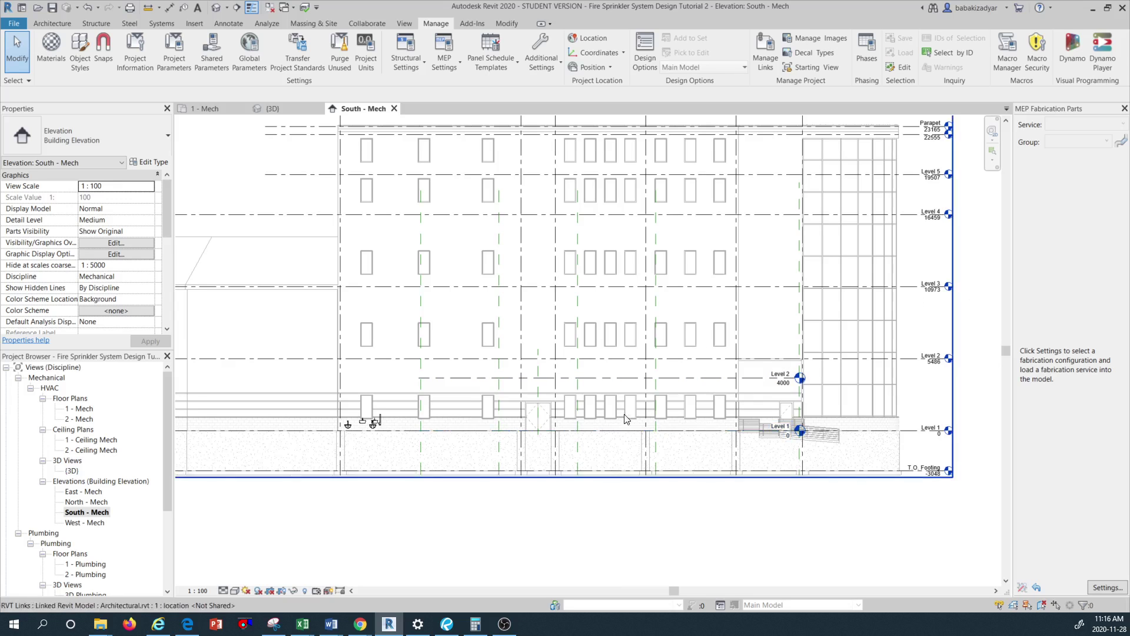
scroll(789, 397, up, 2)
scroll(790, 398, down, 1)
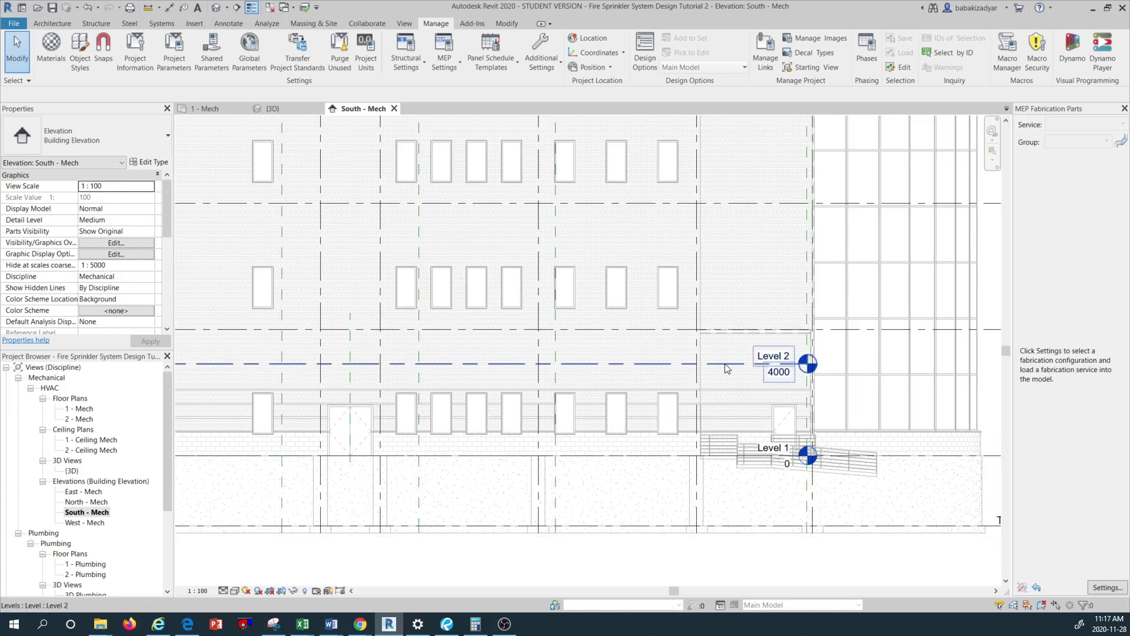
scroll(709, 448, down, 2)
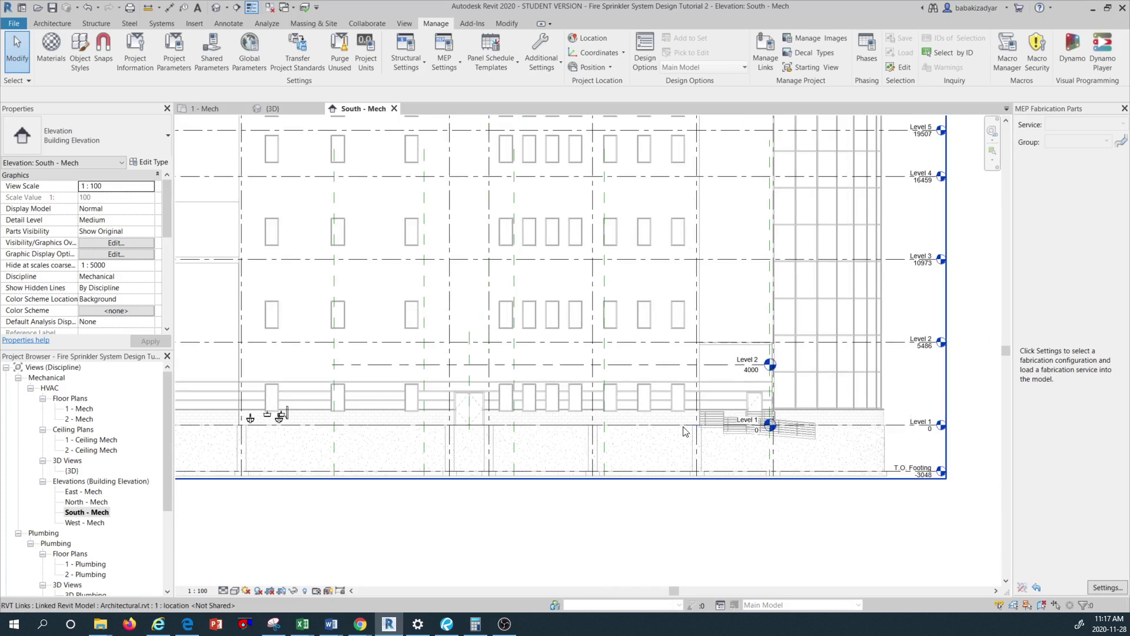
scroll(704, 388, down, 1)
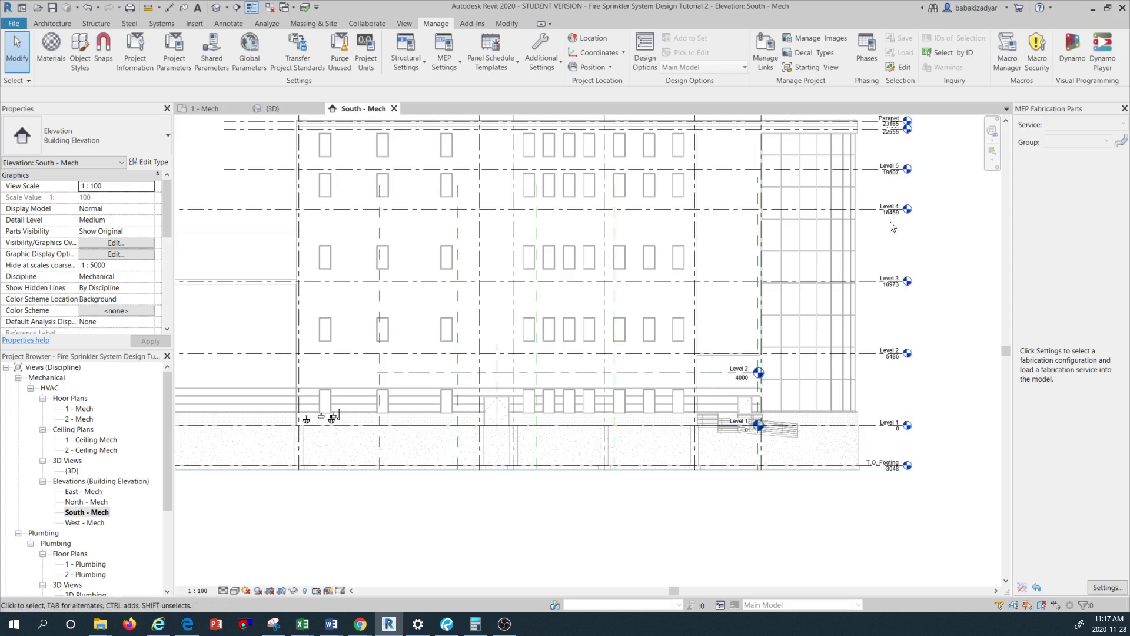
Step: Select the linked architectural model to check which level lines belong to it, and clear the selection
click(882, 426)
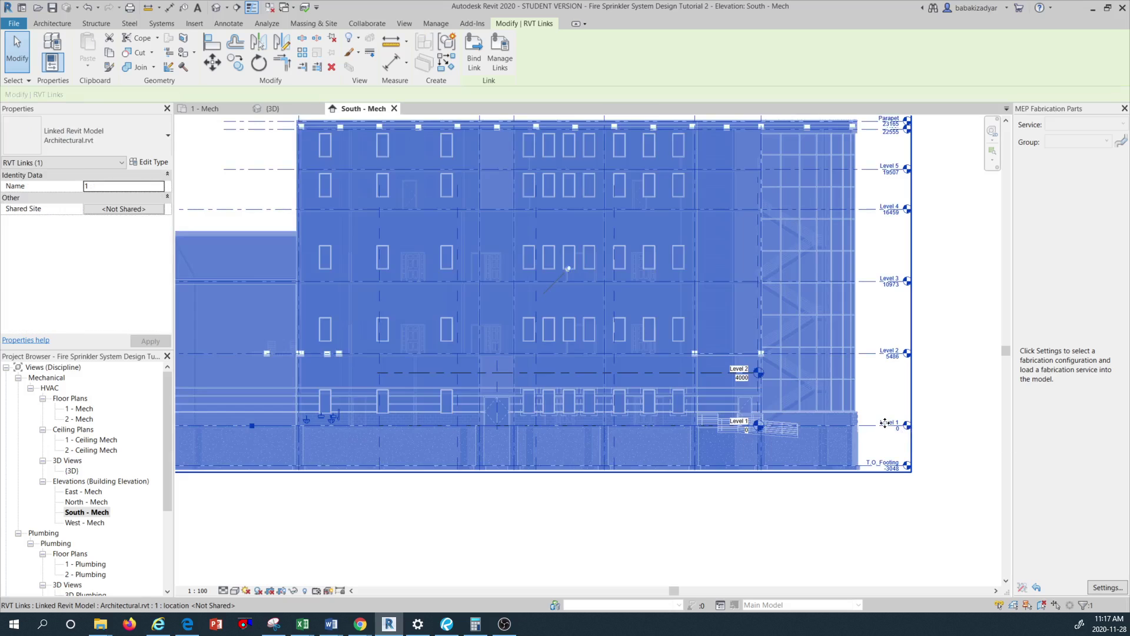
key(Escape)
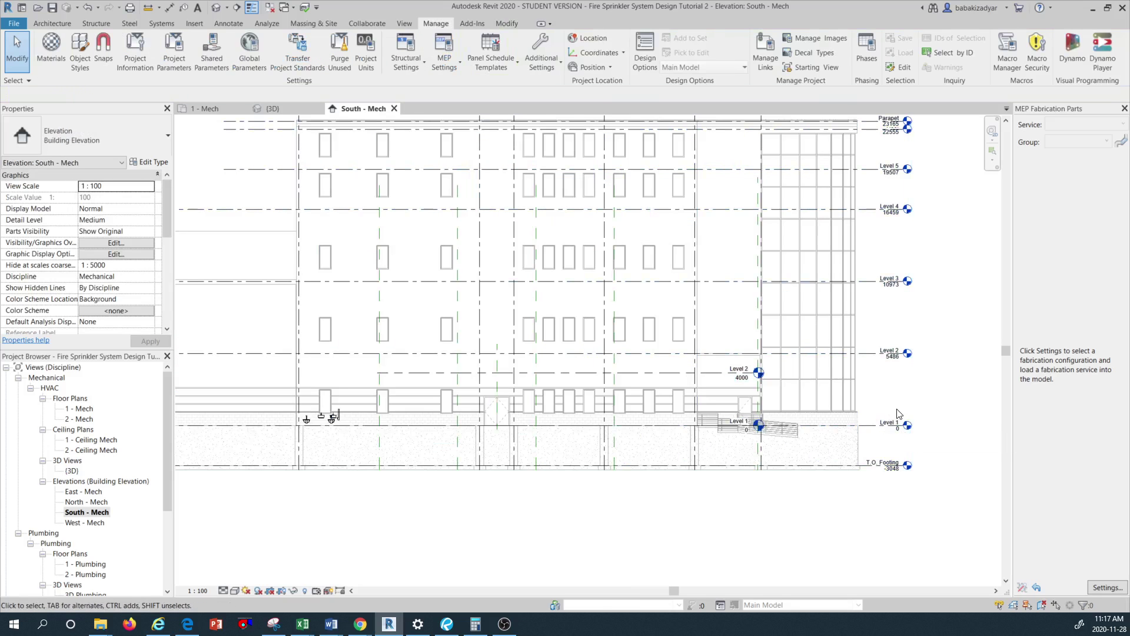
click(854, 380)
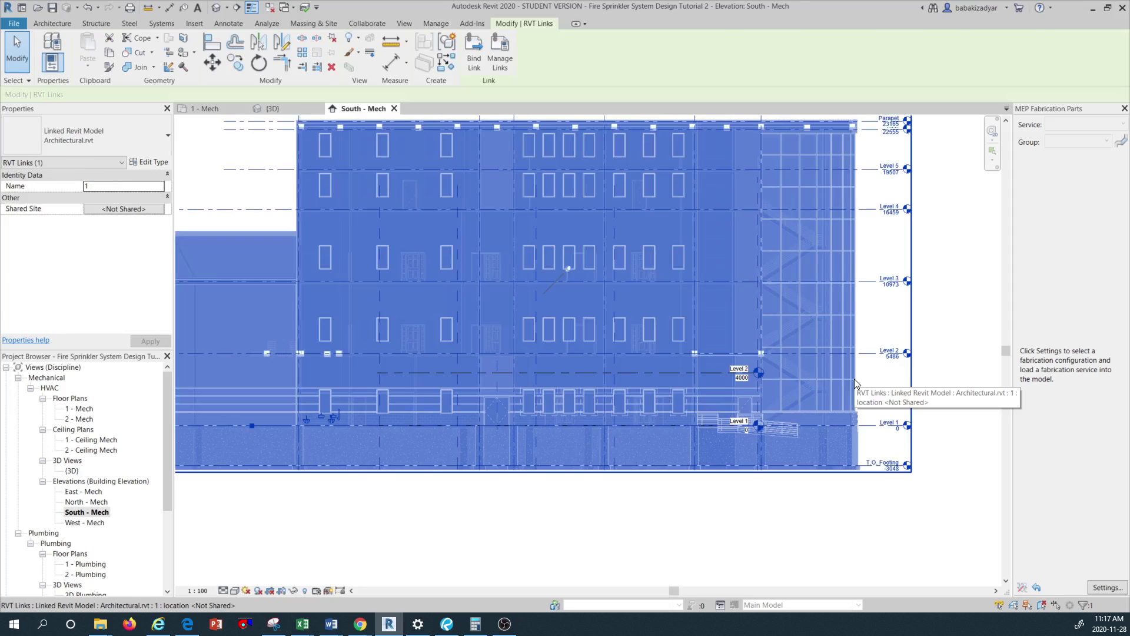
key(Escape)
Step: Select the project's own Level 1 line in the south elevation
scroll(730, 391, up, 3)
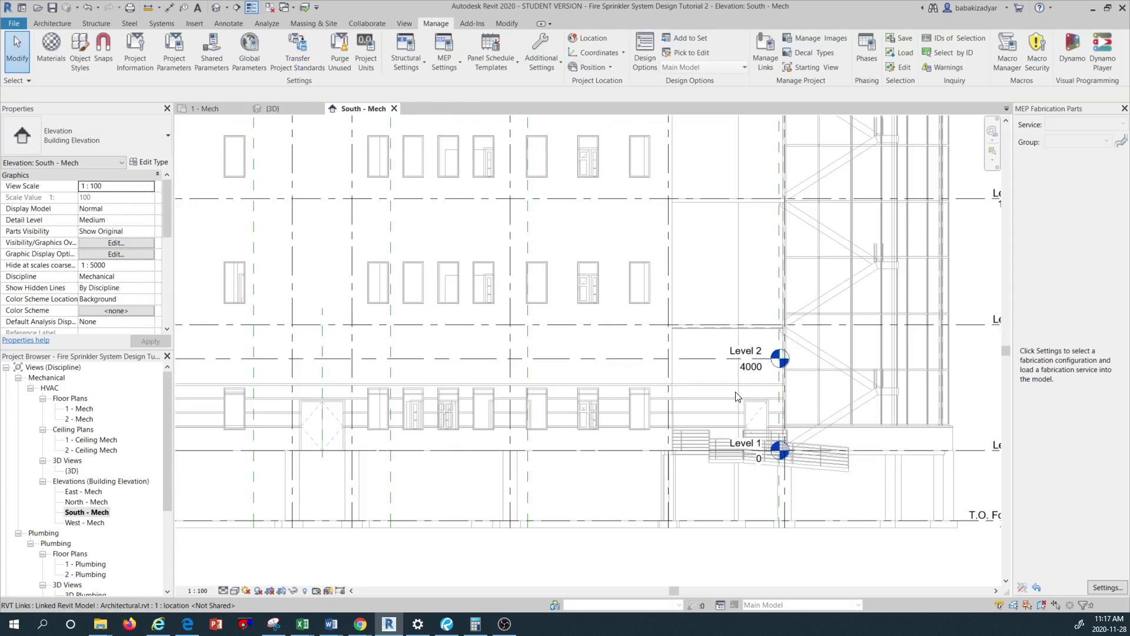
scroll(735, 396, up, 2)
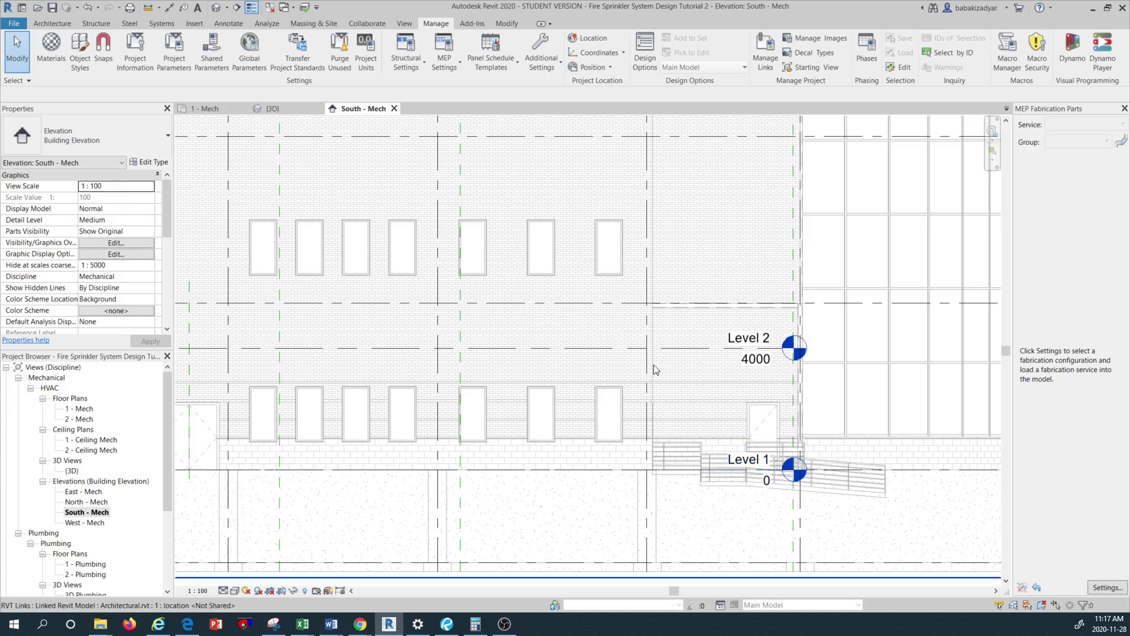
click(701, 470)
scroll(673, 416, down, 1)
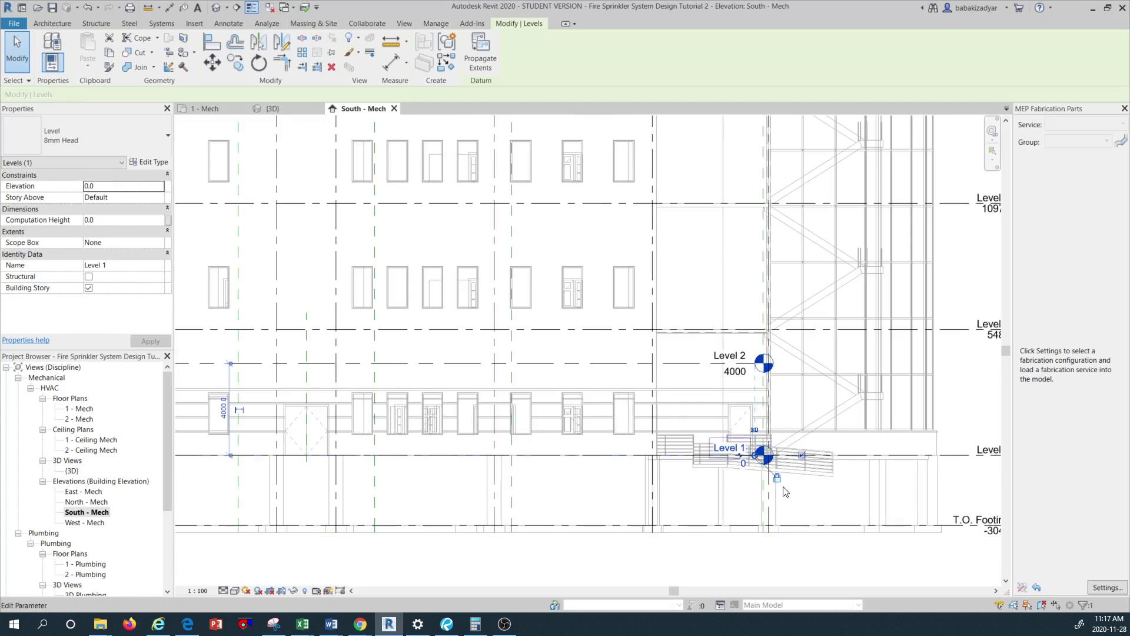
Step: Toggle the Level 1 head off and on again, and try the alignment lock at its end
scroll(777, 465, up, 4)
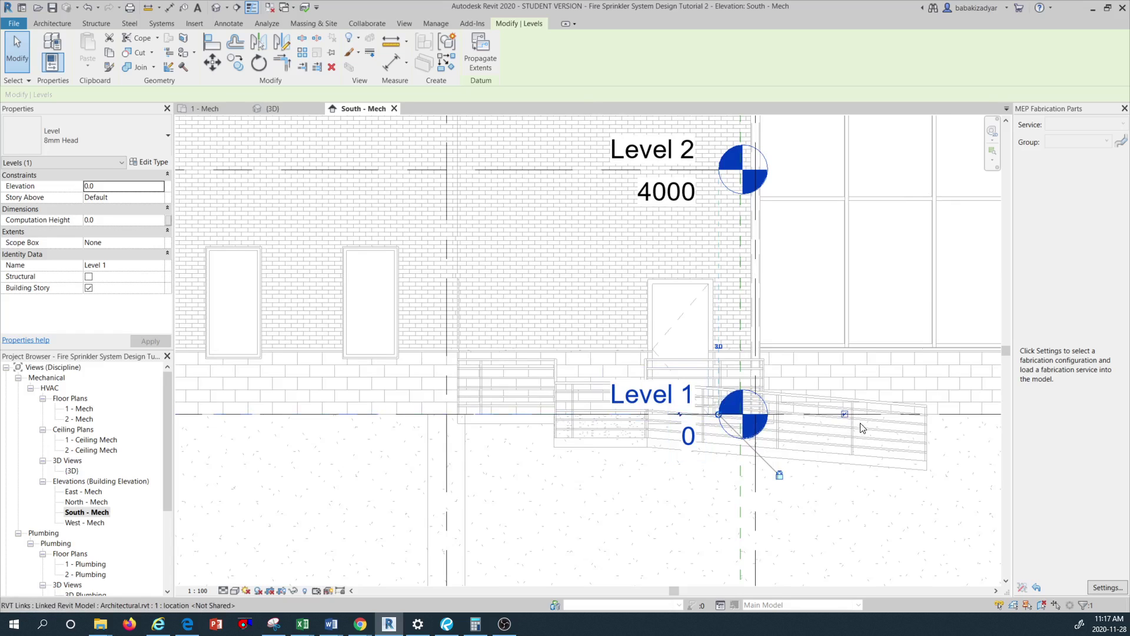
click(845, 414)
click(844, 414)
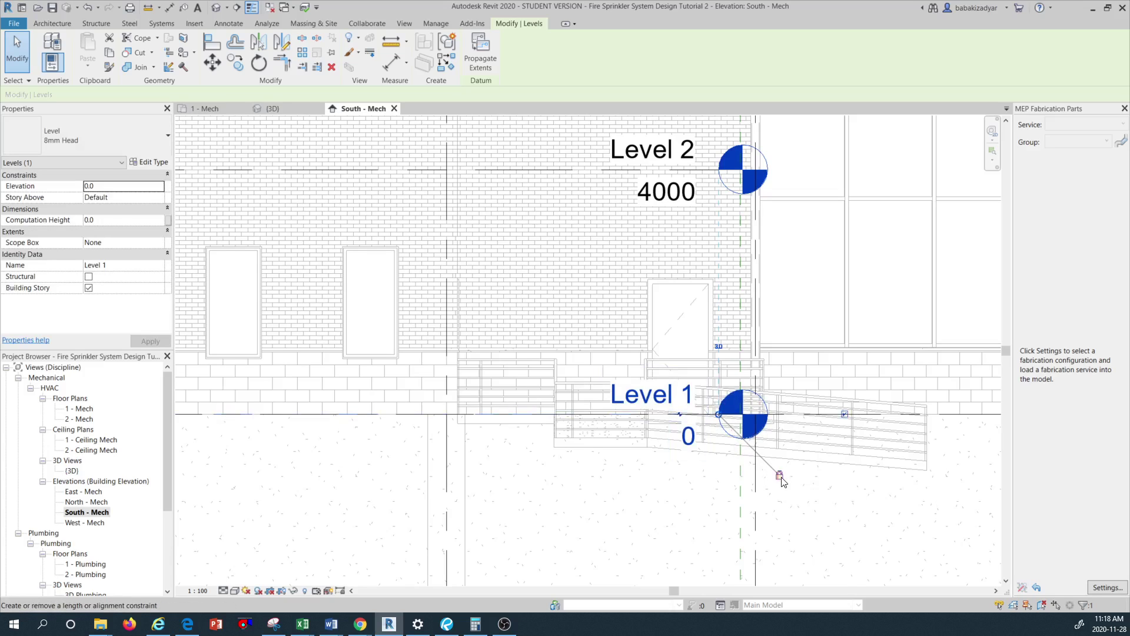
click(779, 475)
Step: Extend the aligned ends of the project's Level 1 and Level 2 past the building, beyond the linked model's level heads
scroll(729, 387, down, 1)
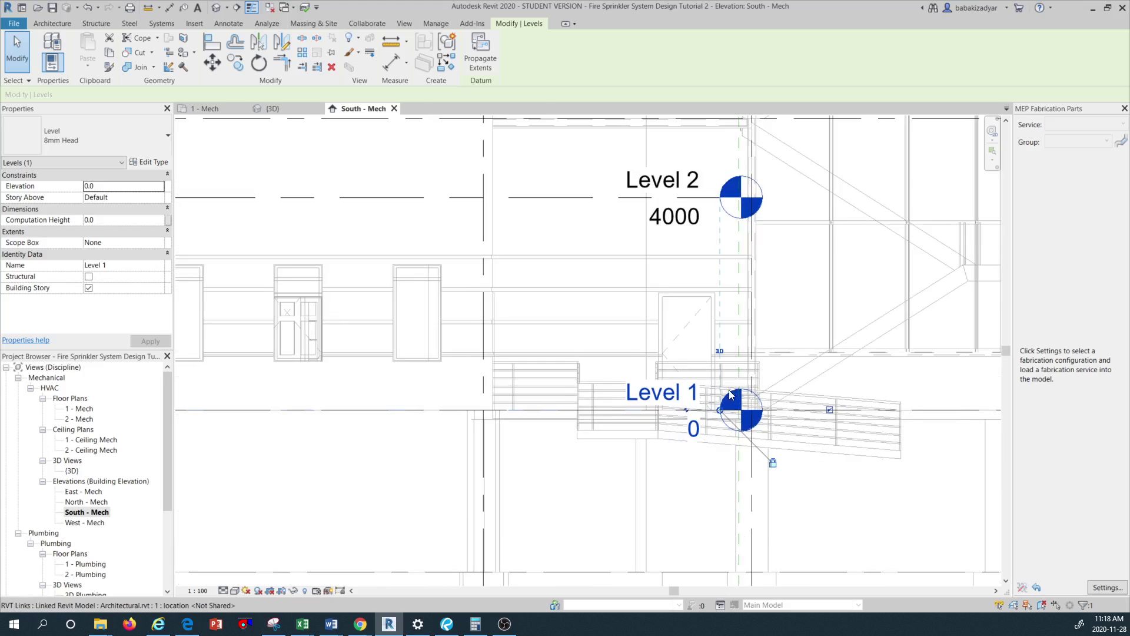
scroll(728, 394, down, 1)
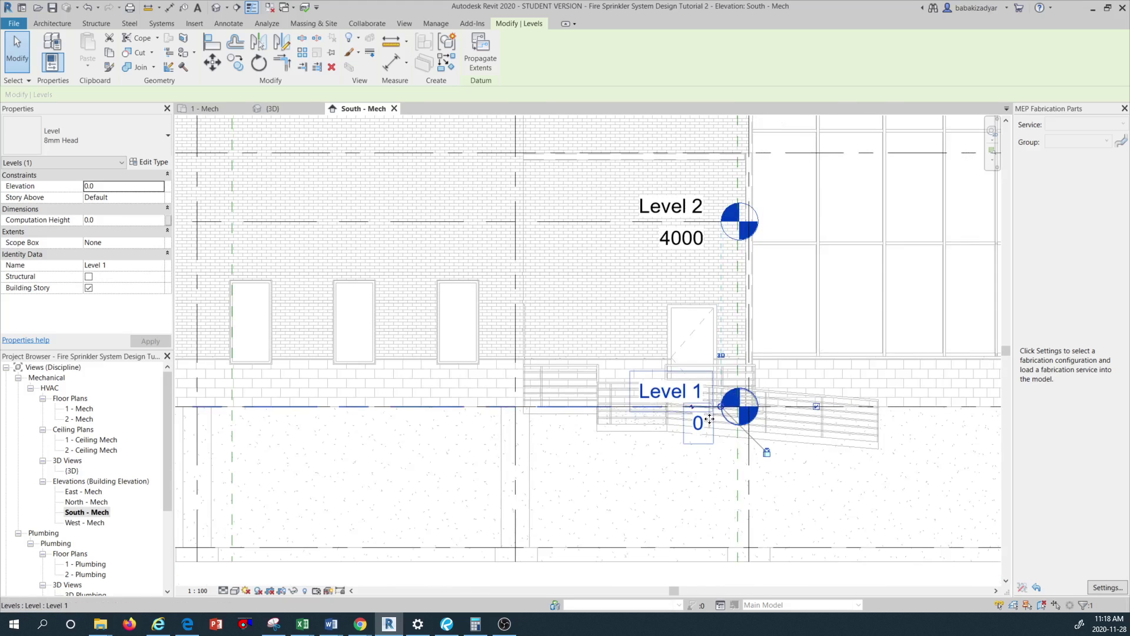
scroll(723, 406, up, 3)
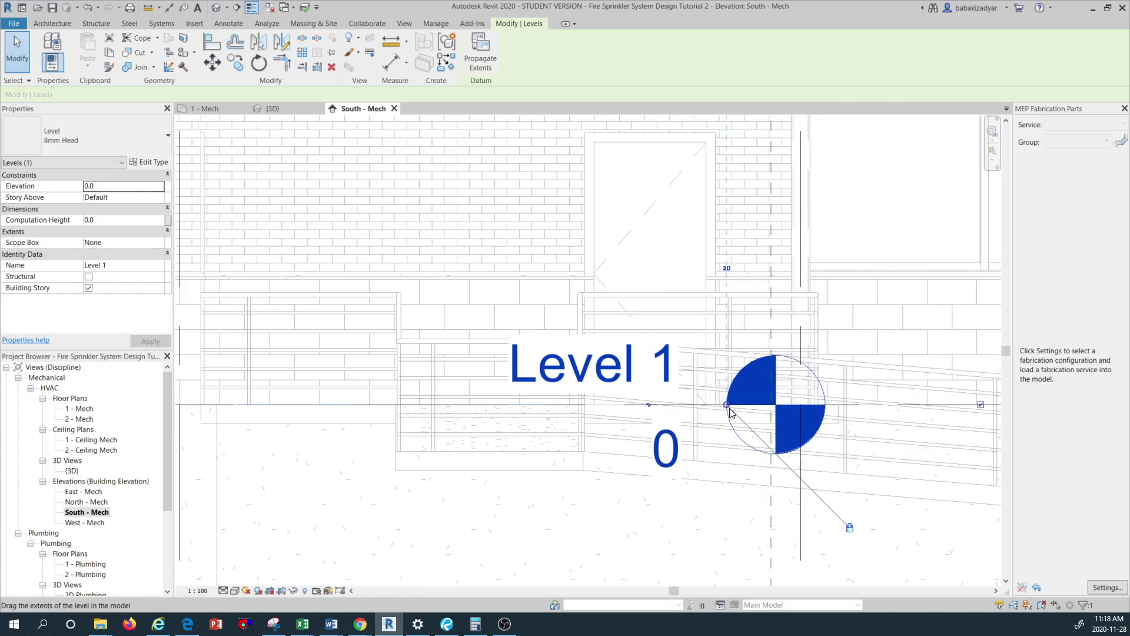
scroll(723, 407, down, 1)
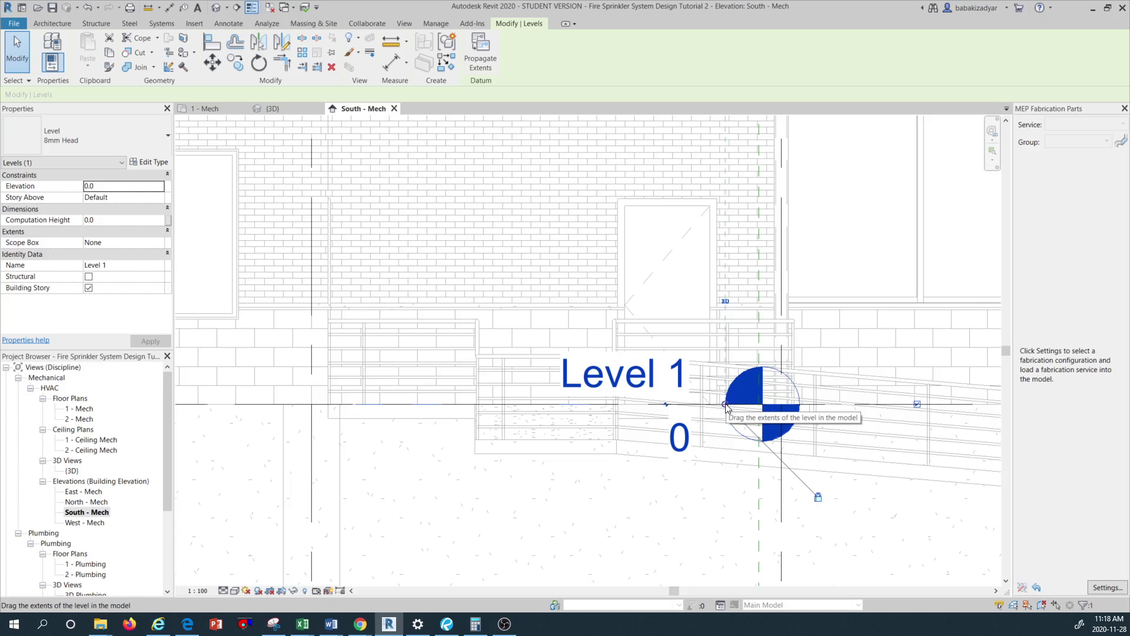
scroll(727, 407, down, 4)
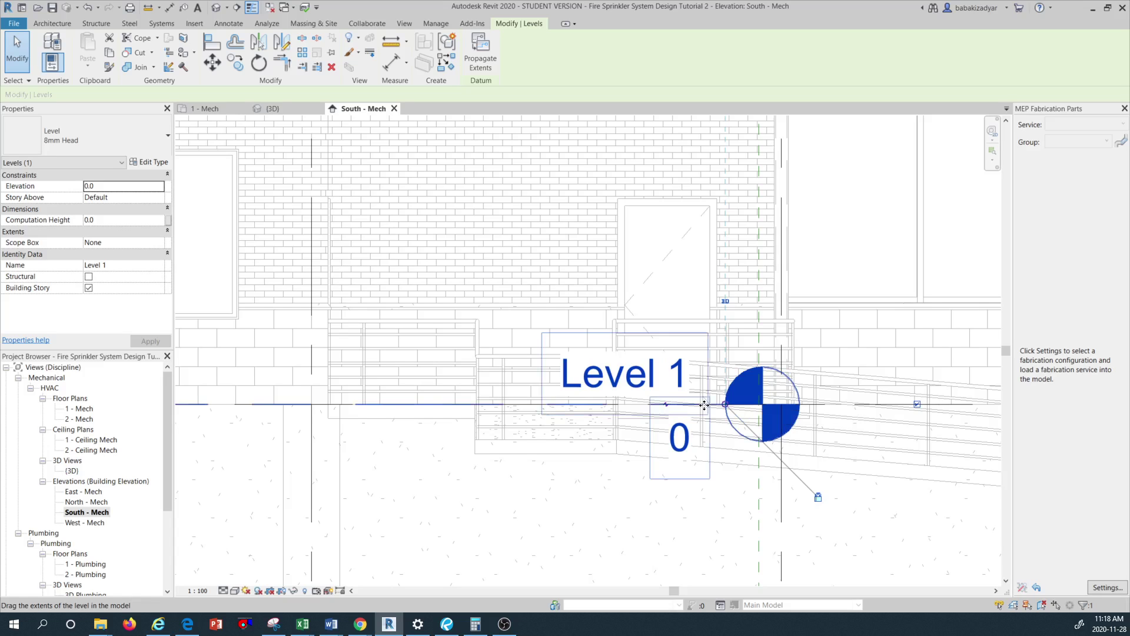
scroll(706, 409, down, 2)
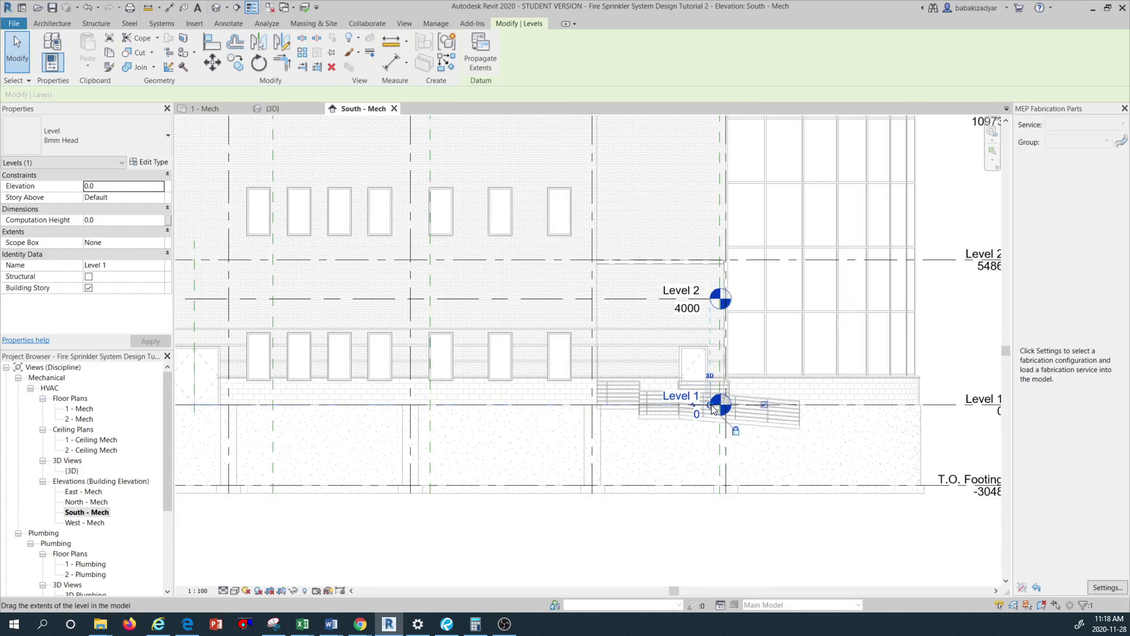
drag(712, 408, 970, 412)
scroll(821, 408, down, 5)
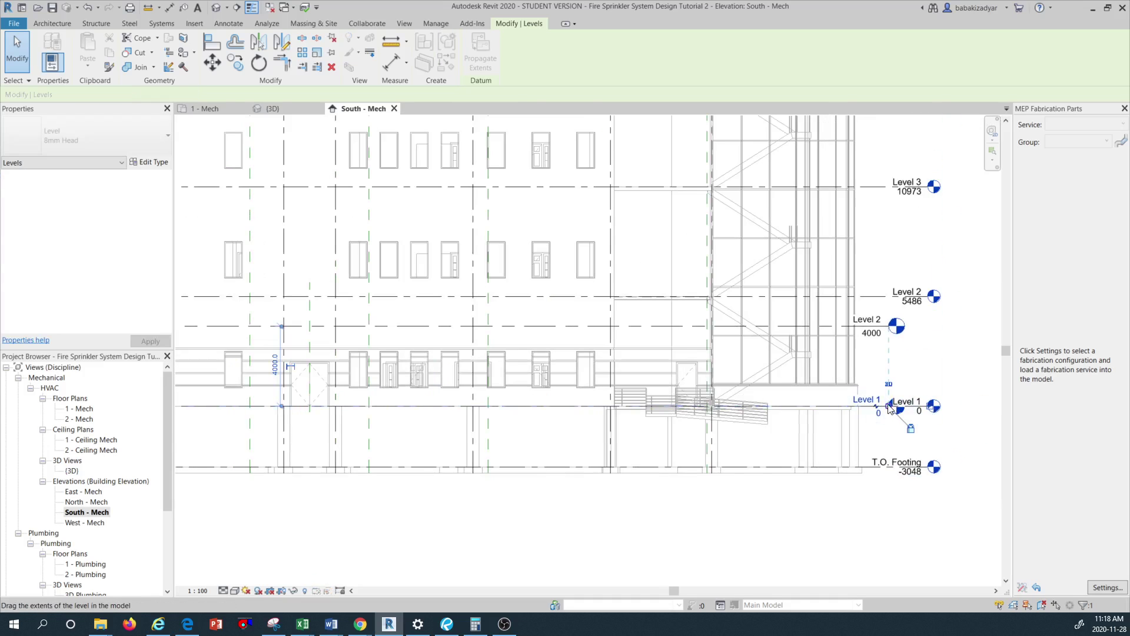
drag(897, 409, 986, 419)
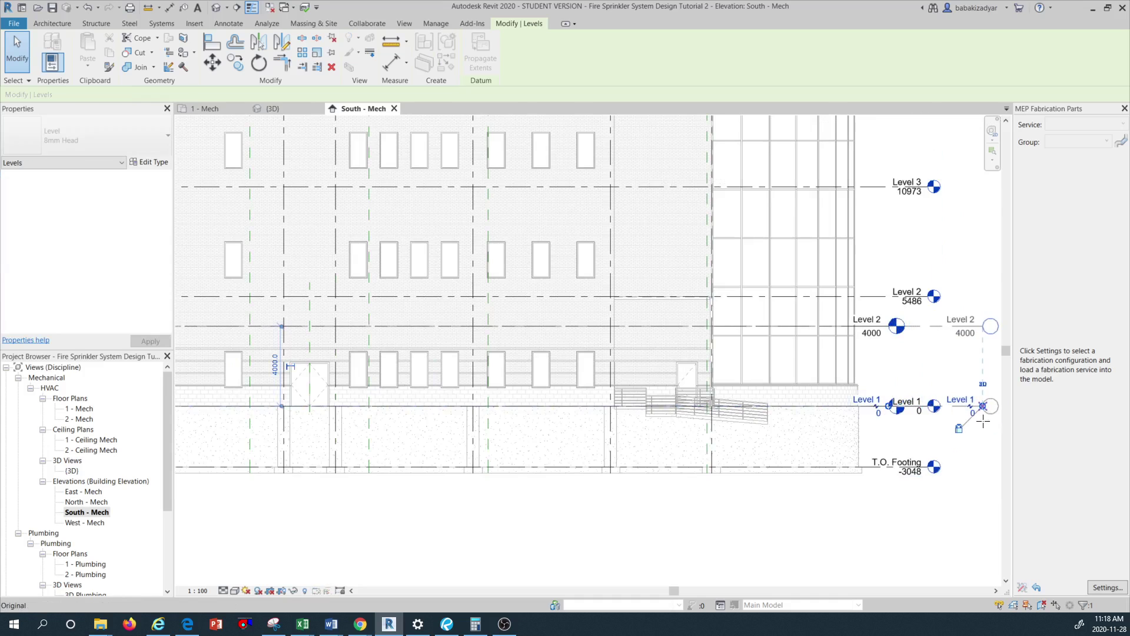
scroll(561, 411, down, 2)
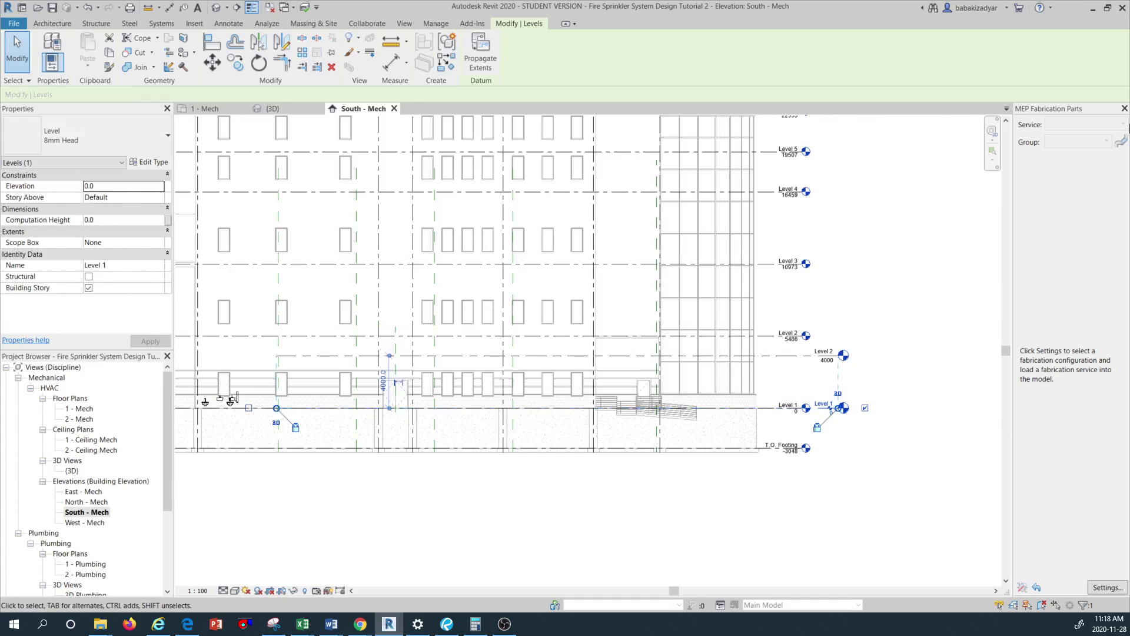
Step: Close the MEP Fabrication Parts palette to enlarge the drawing area around the level heads
click(1124, 108)
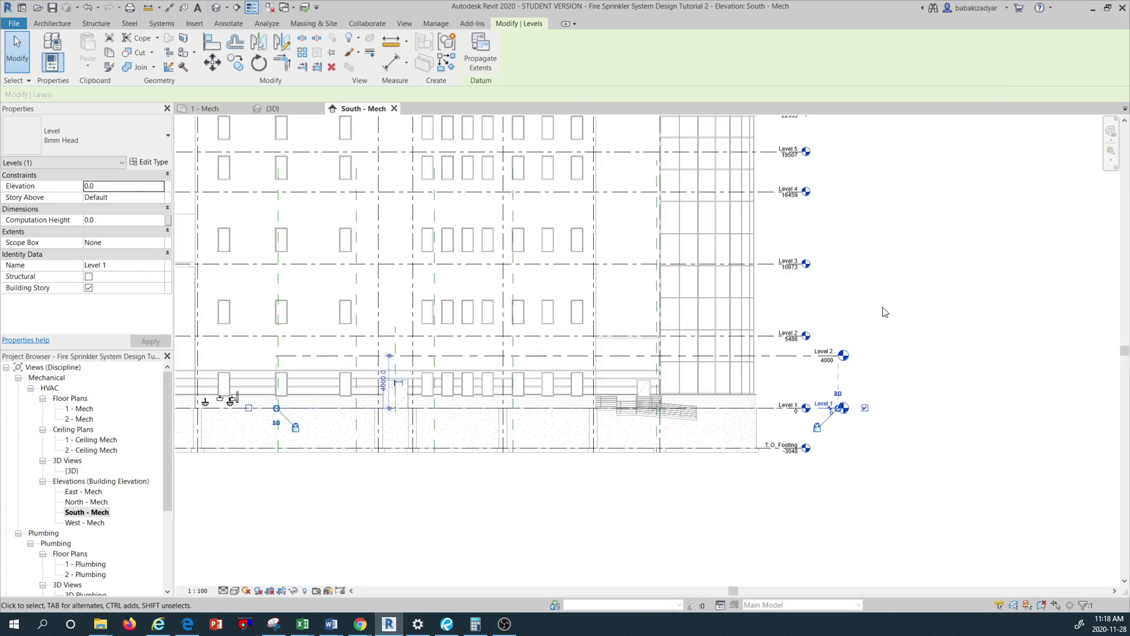
scroll(798, 391, up, 4)
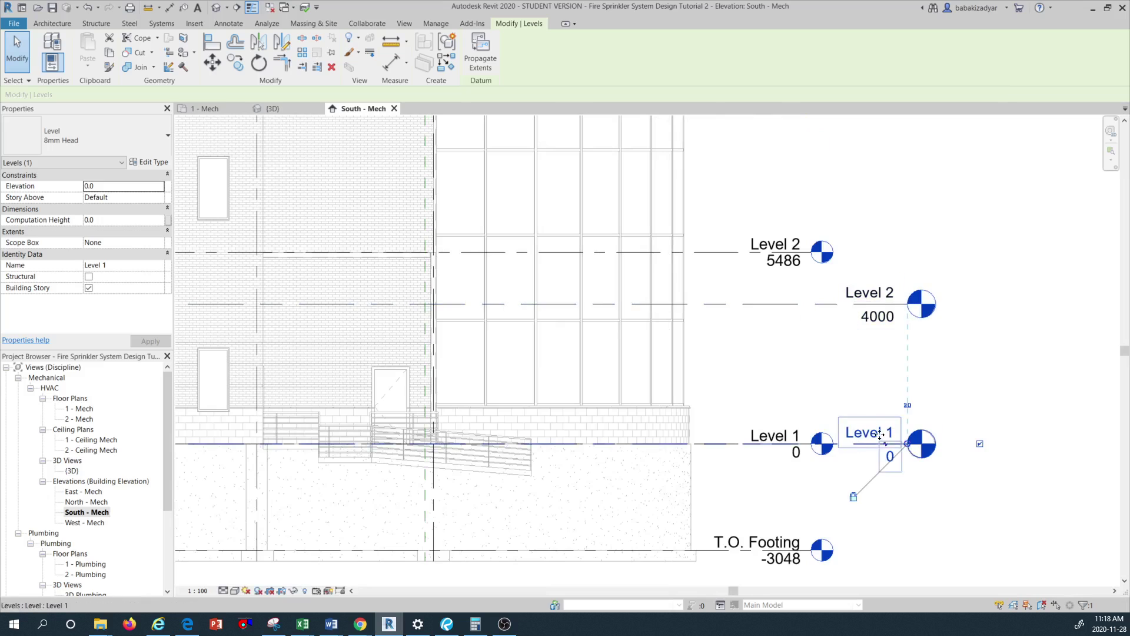
Step: Align the project's Level 2 with the linked architectural model's Level 2 line in the south elevation
key(Escape)
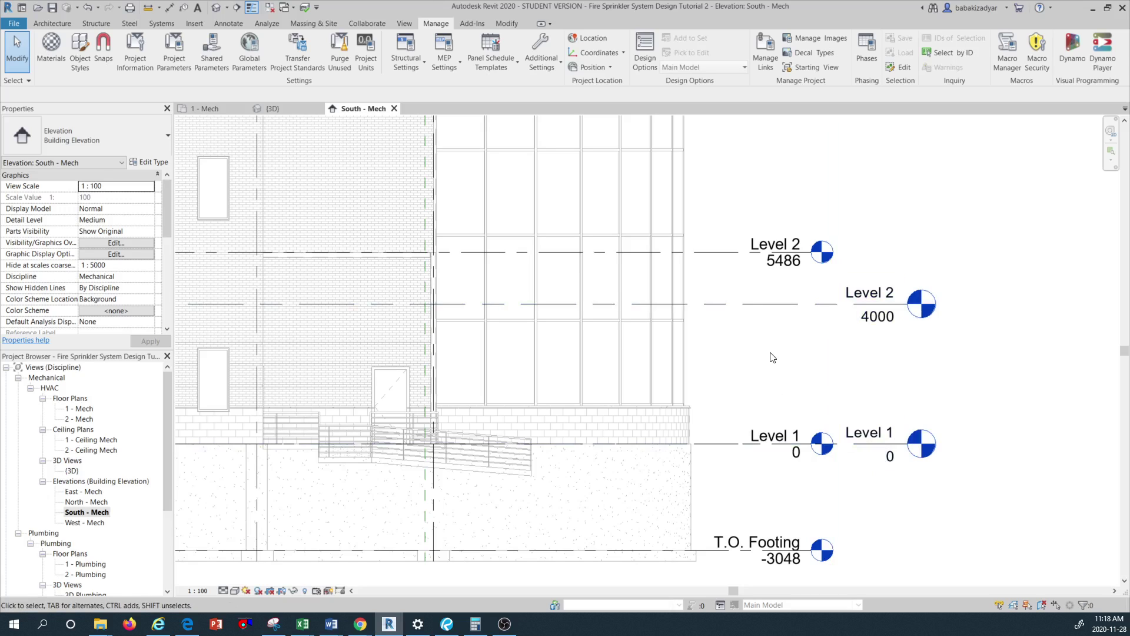
click(779, 305)
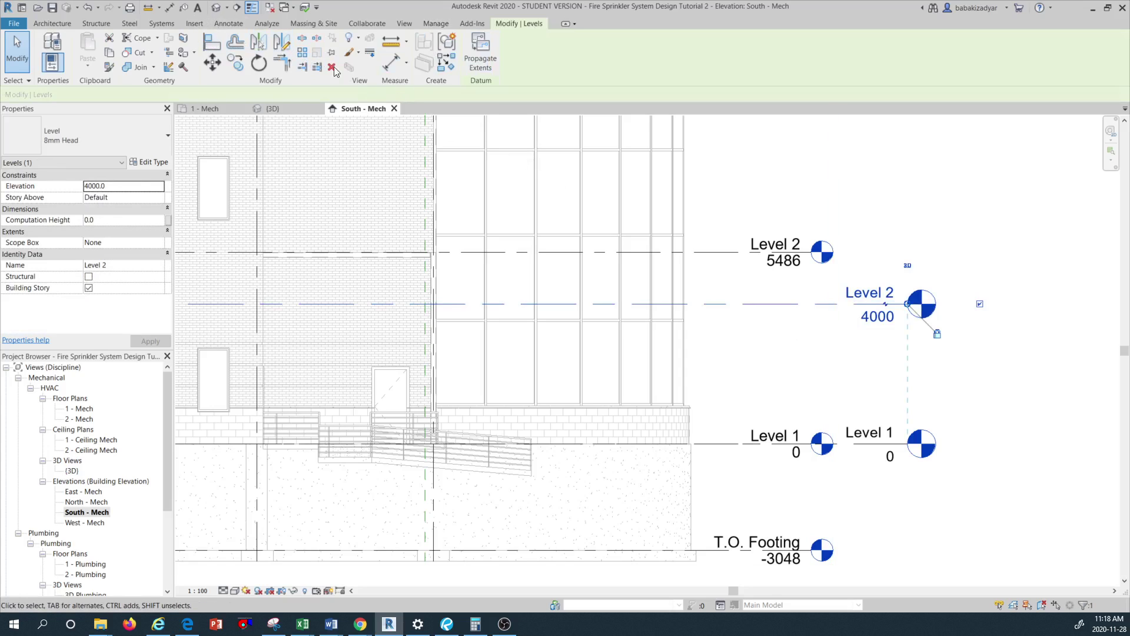
click(213, 45)
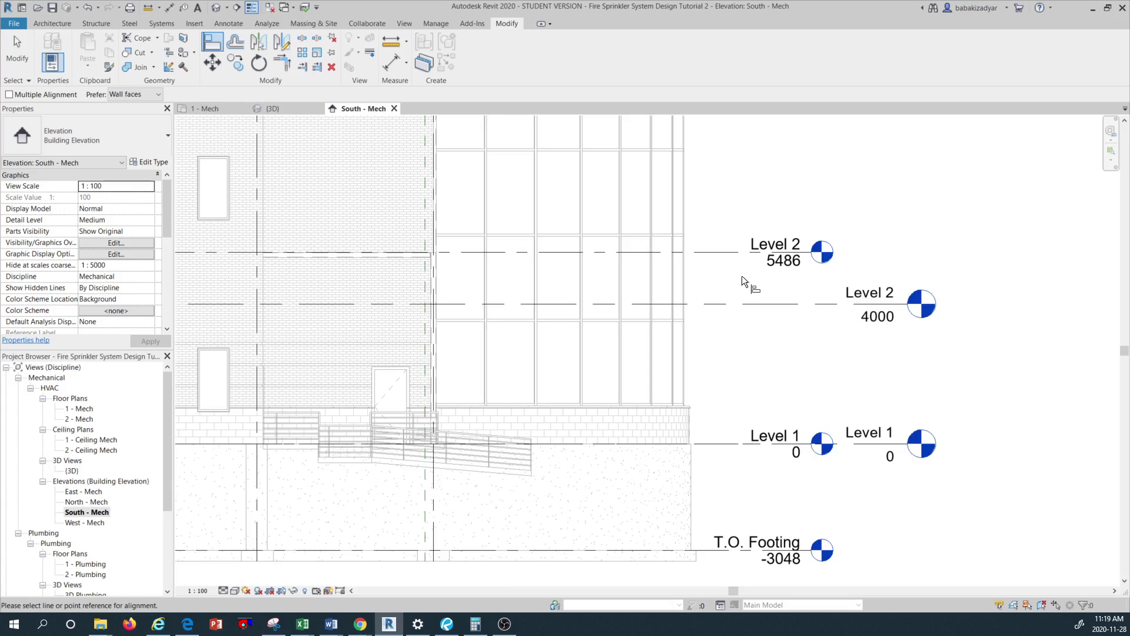
click(718, 253)
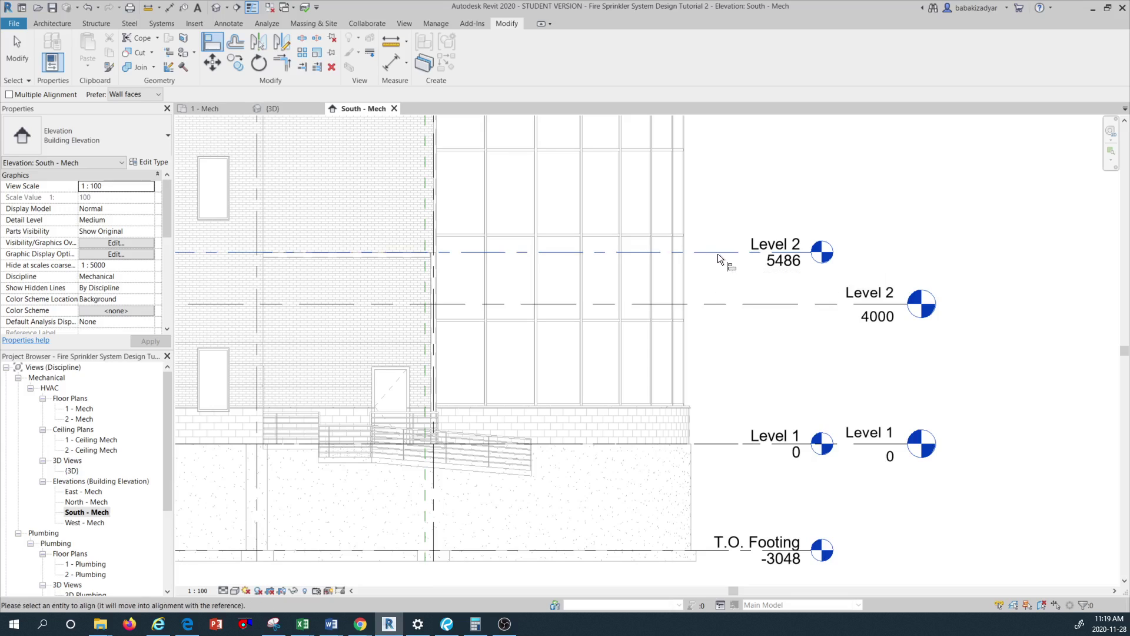
click(754, 304)
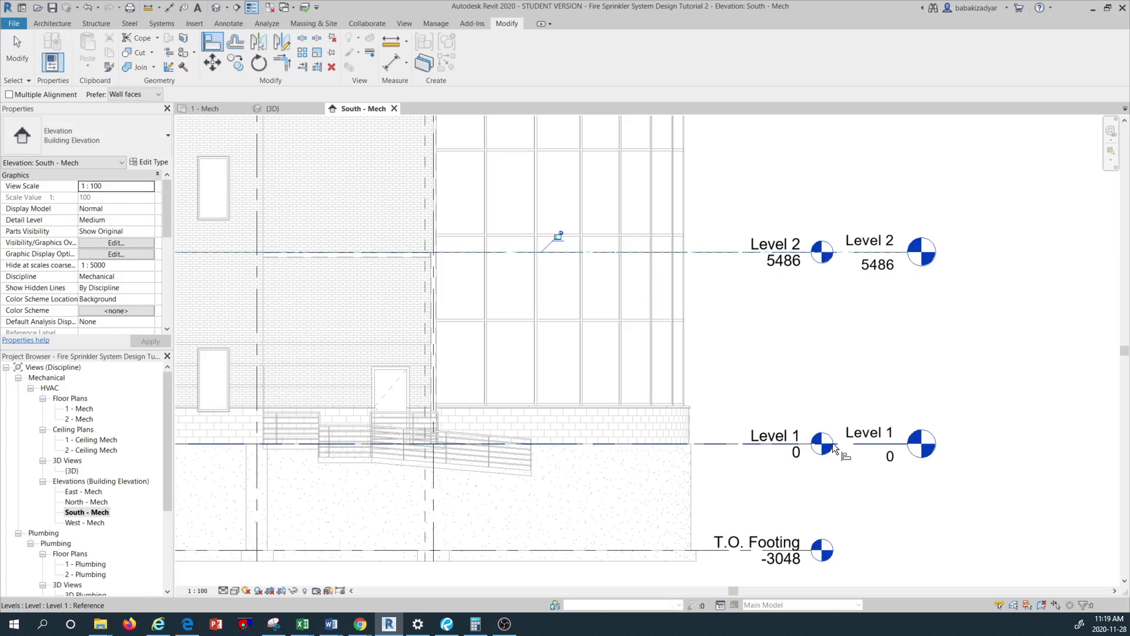
scroll(810, 443, up, 3)
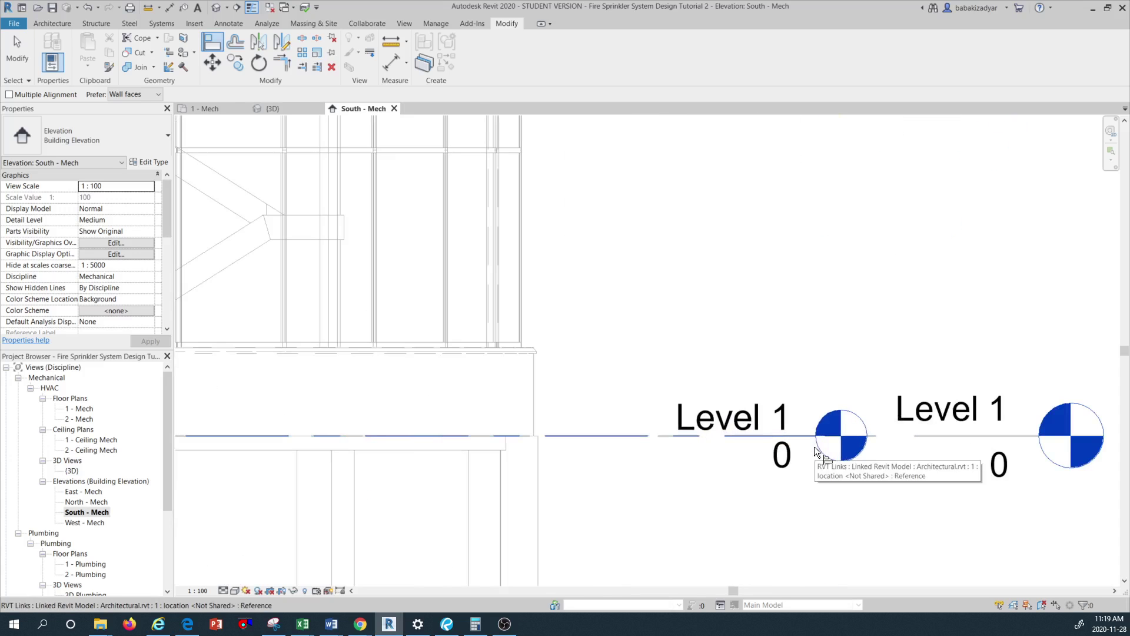
scroll(796, 437, down, 3)
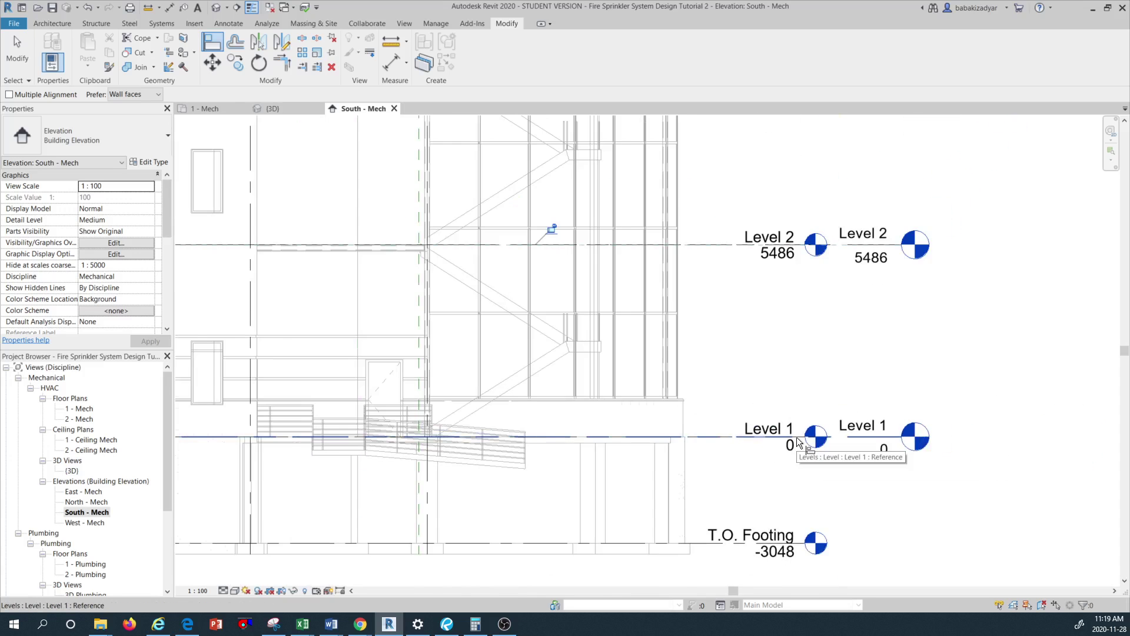
scroll(796, 437, down, 2)
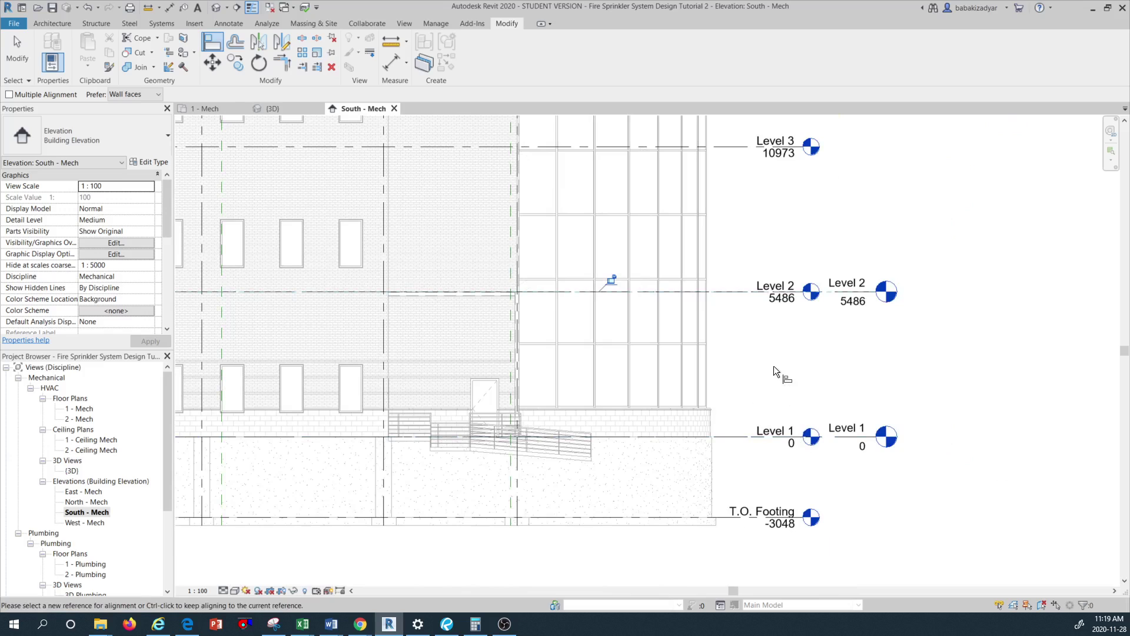
key(Escape)
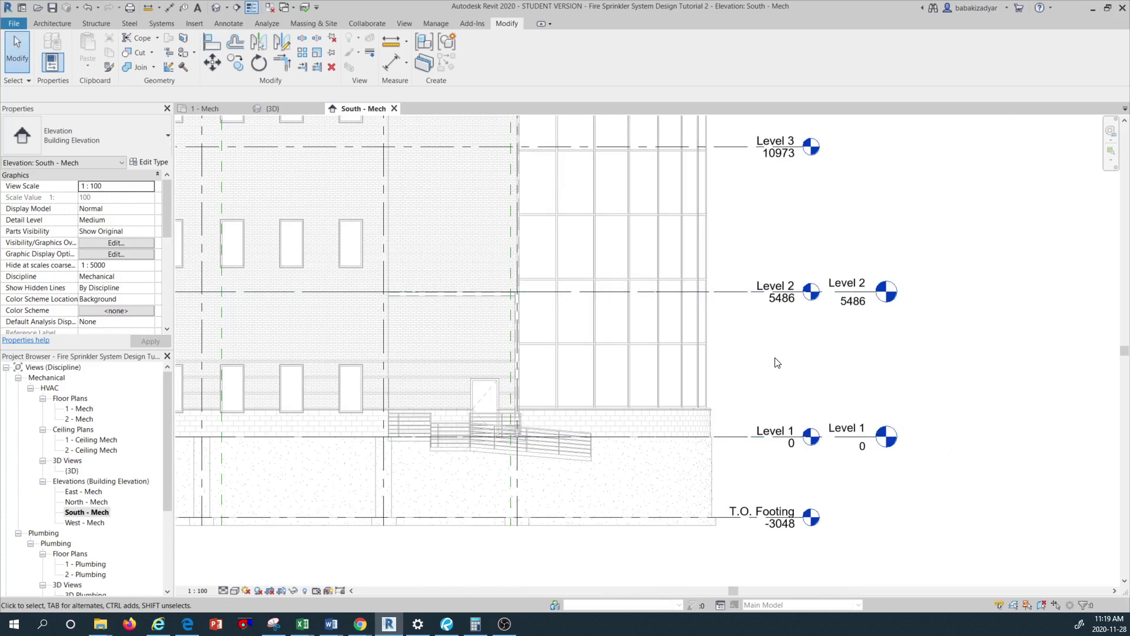
Step: Compare the project's Level 1 and Level 2 with the linked model's levels up to the Parapet
scroll(783, 362, down, 2)
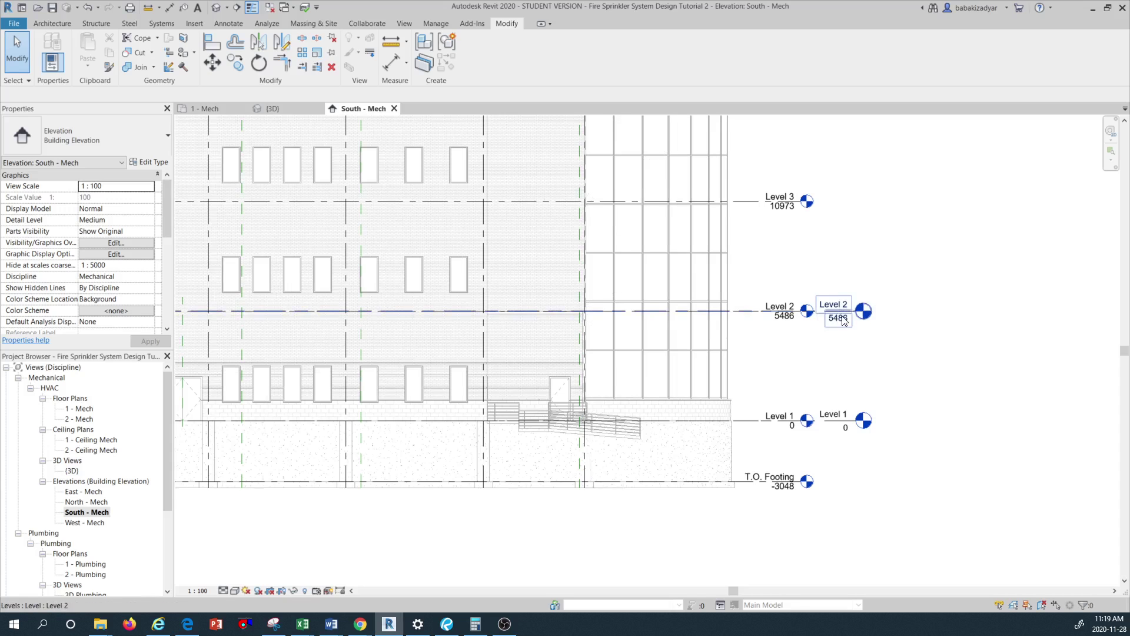
scroll(843, 319, up, 2)
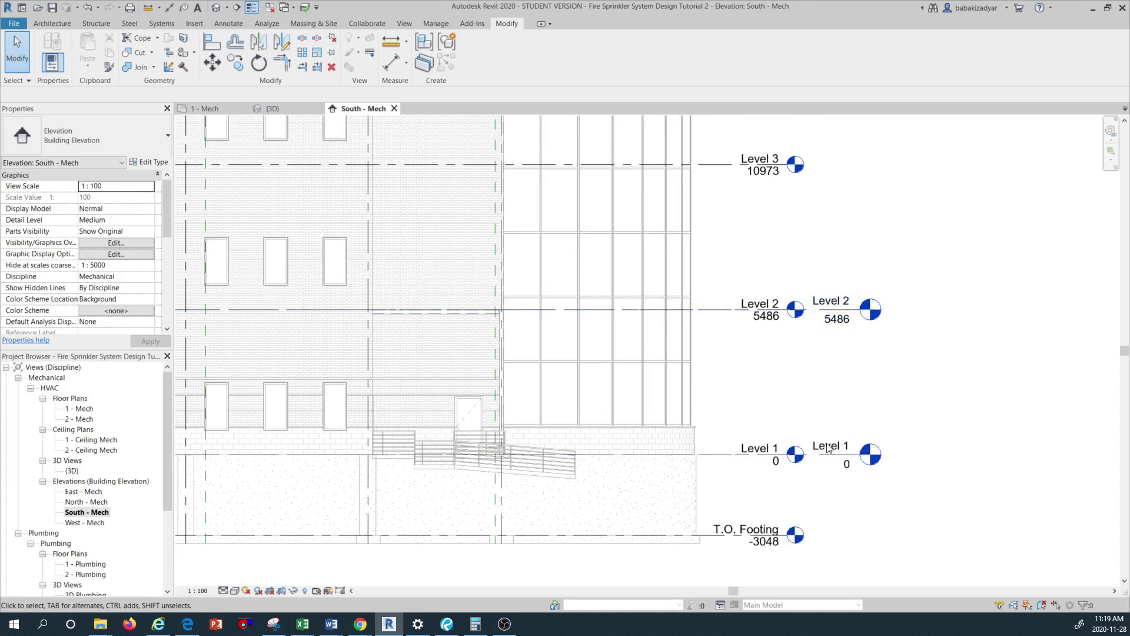
scroll(824, 401, down, 3)
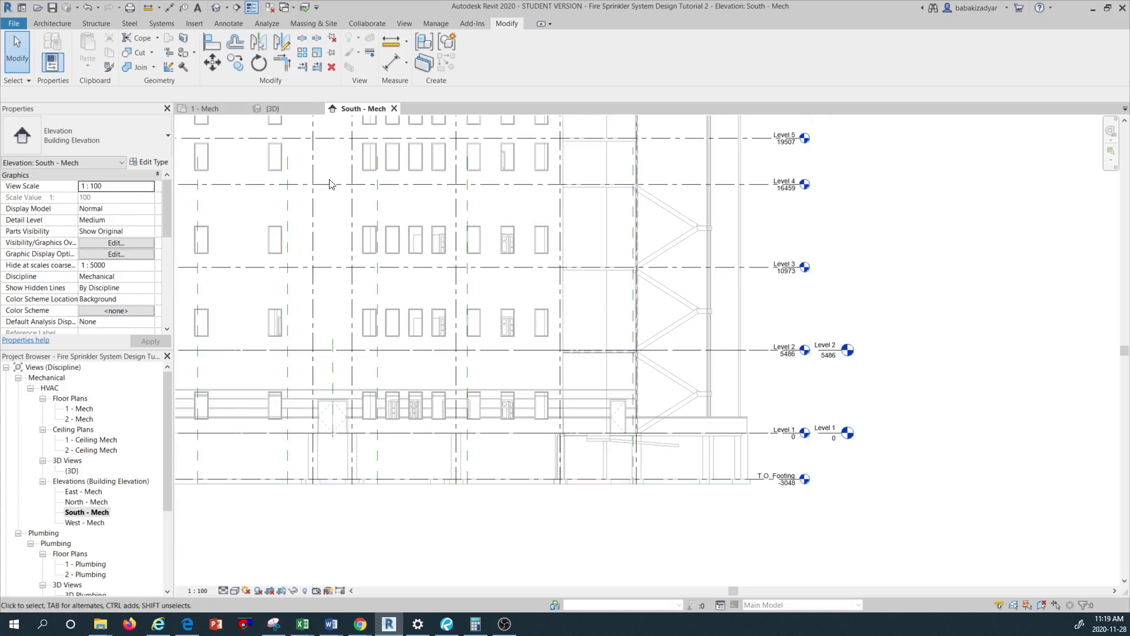
scroll(640, 436, down, 1)
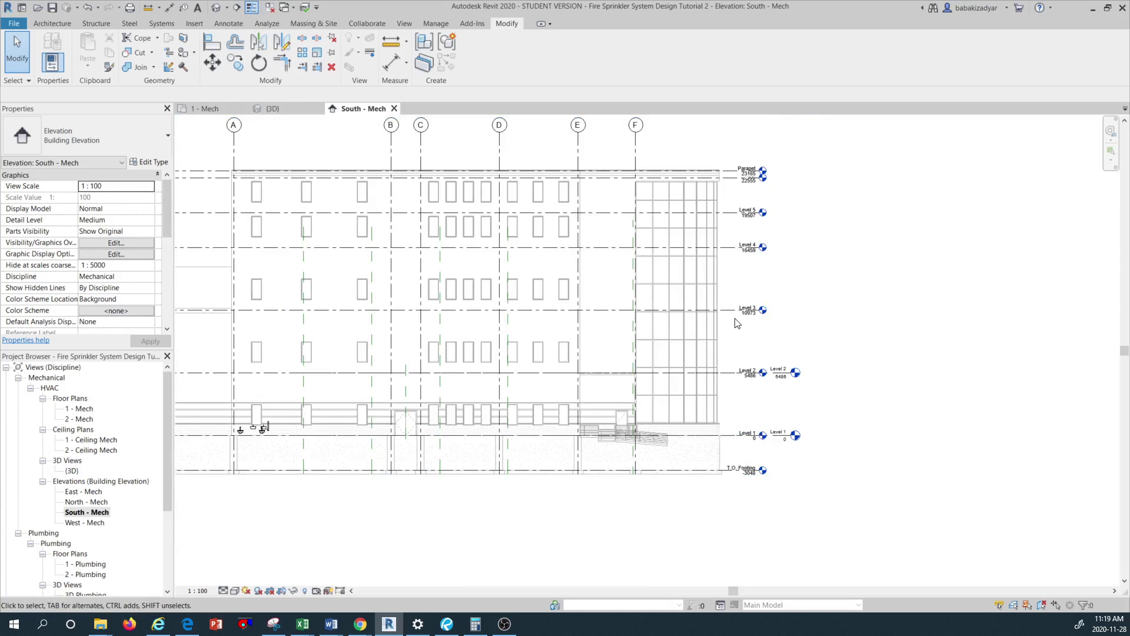
scroll(740, 166, up, 2)
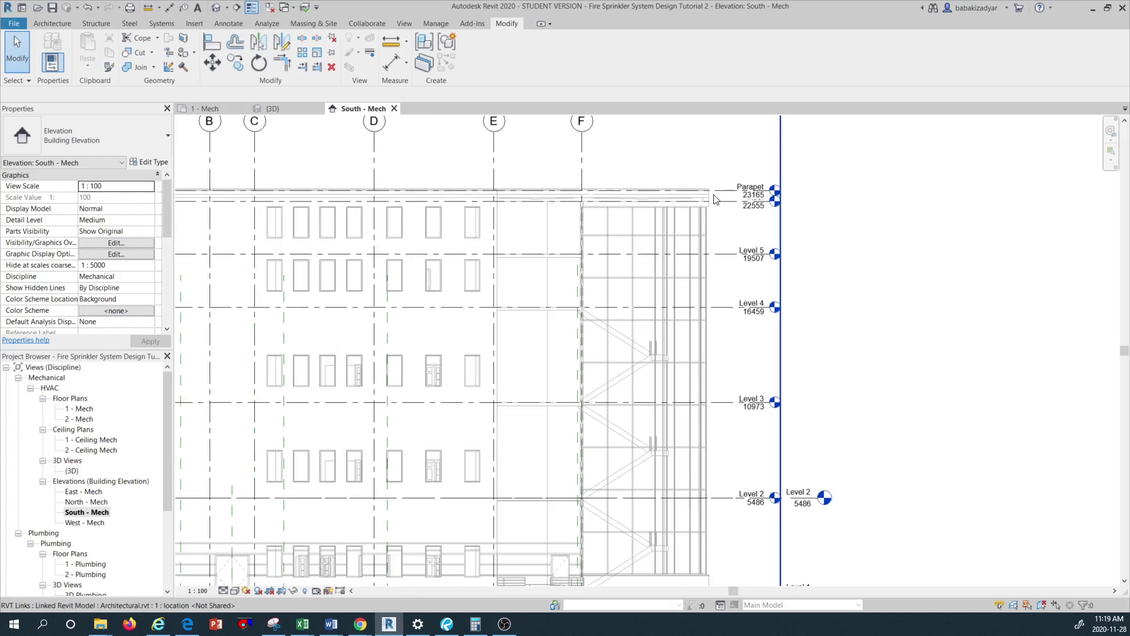
scroll(730, 209, down, 1)
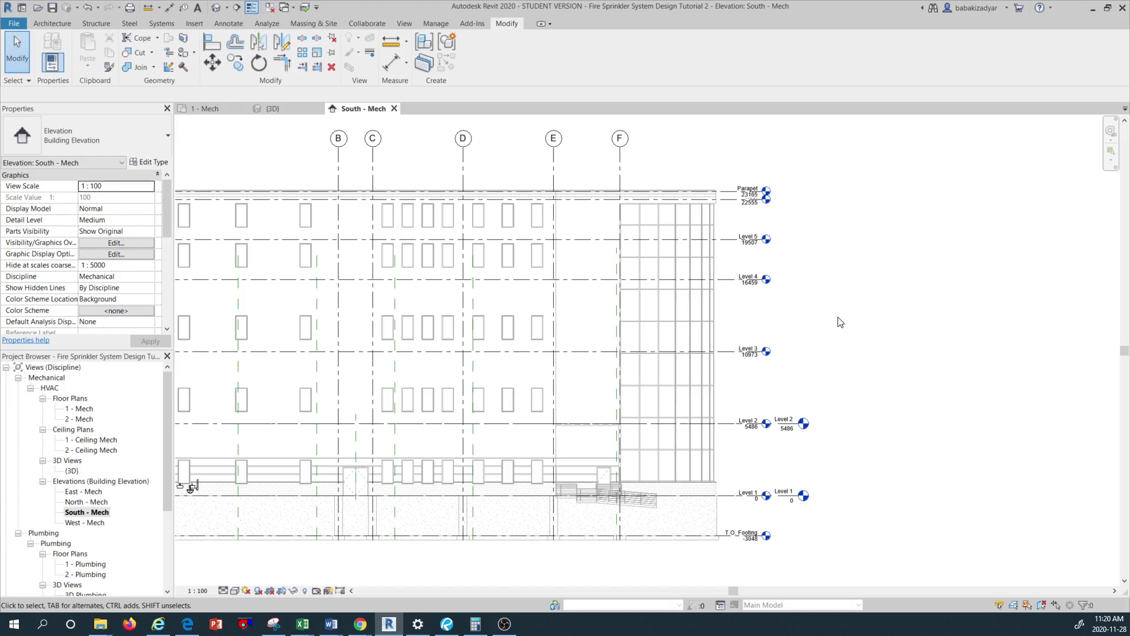
Step: Start Copy/Monitor with the Select Link option and pick the linked architectural model as the link to monitor
scroll(758, 428, up, 4)
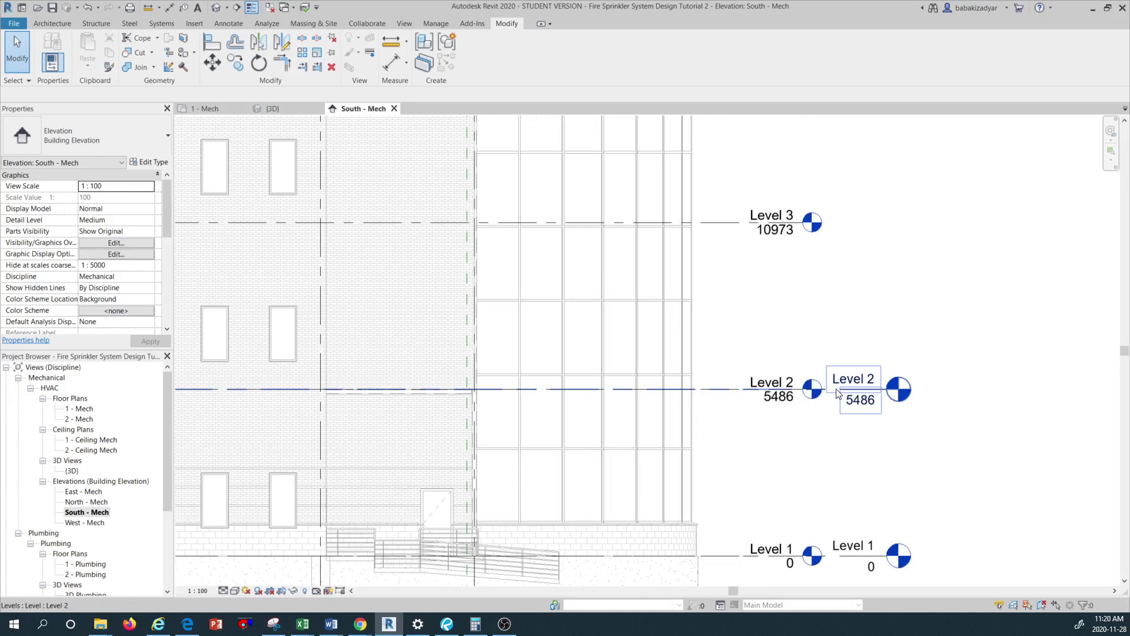
click(837, 392)
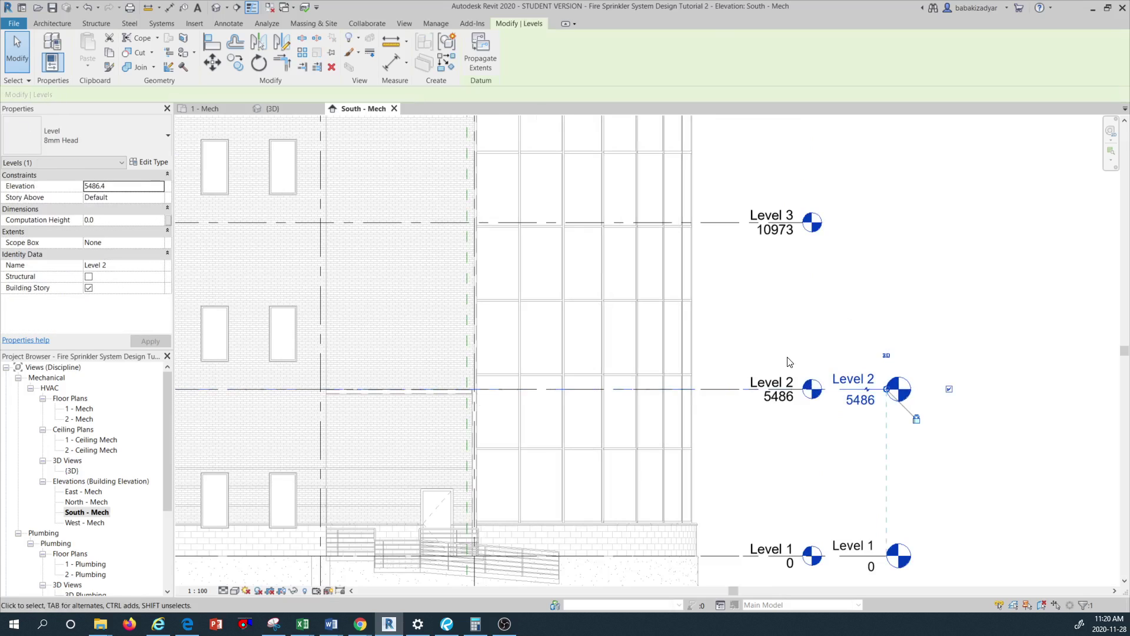
click(365, 23)
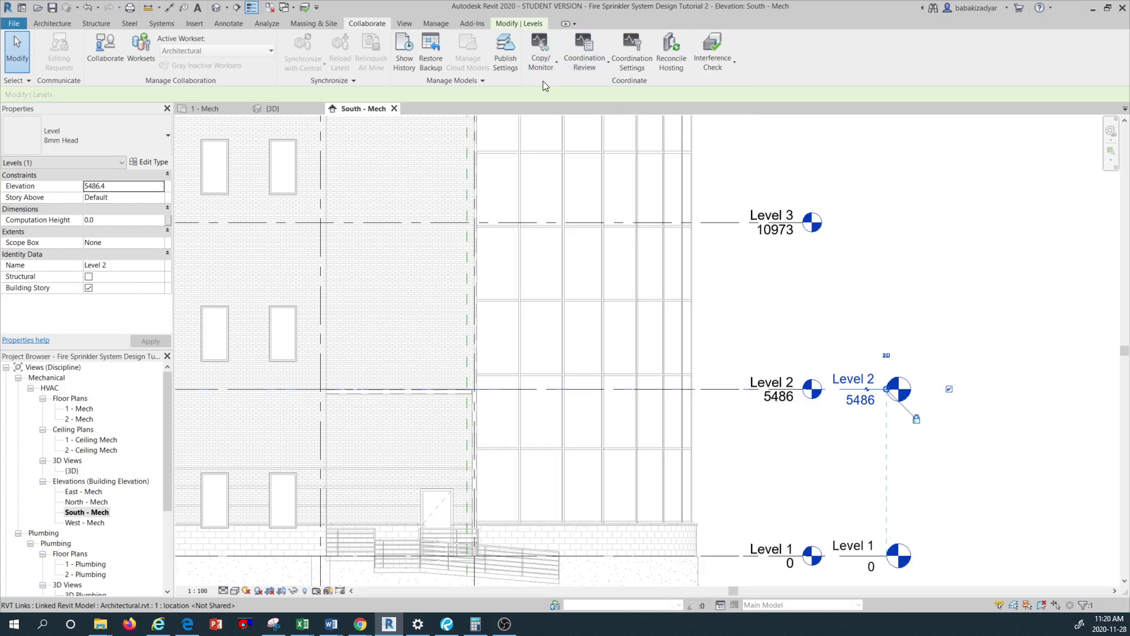
click(556, 63)
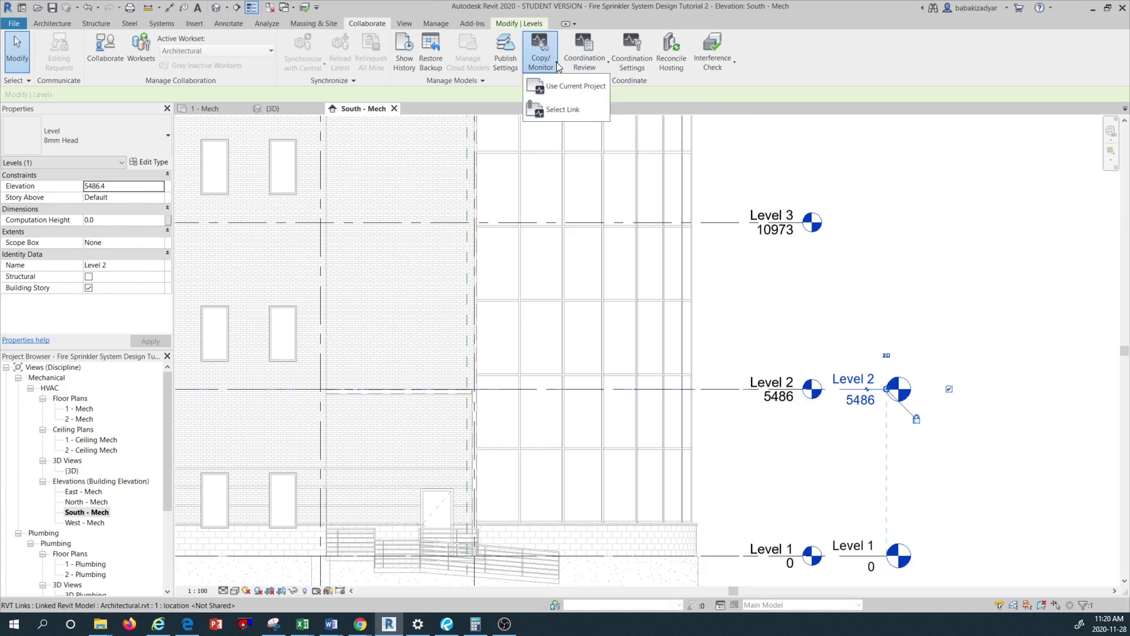
click(566, 110)
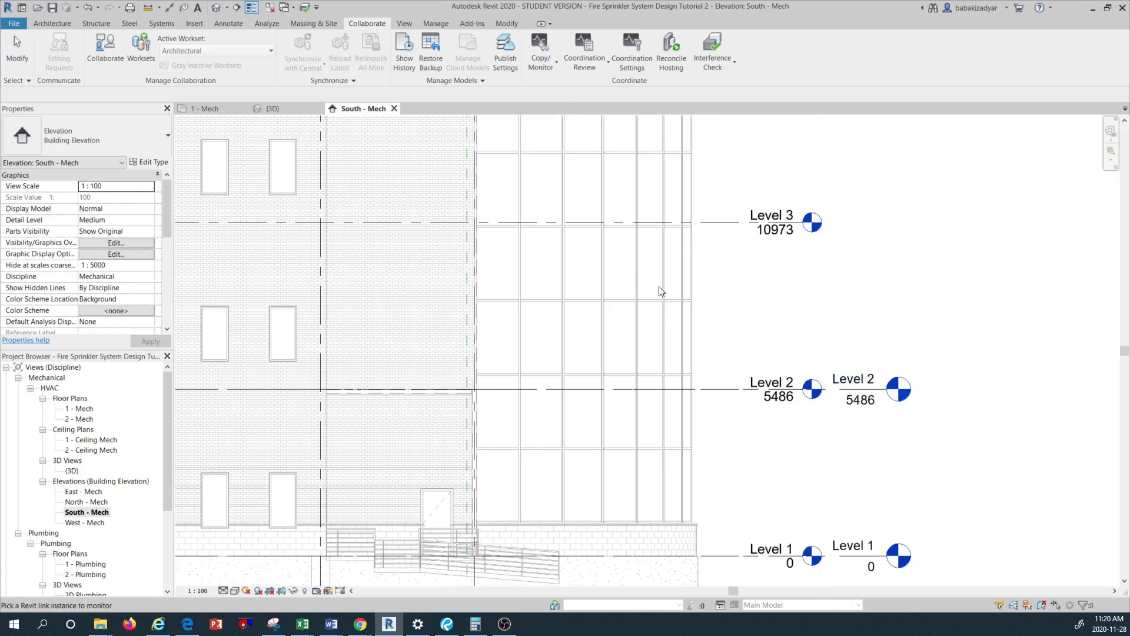
click(694, 176)
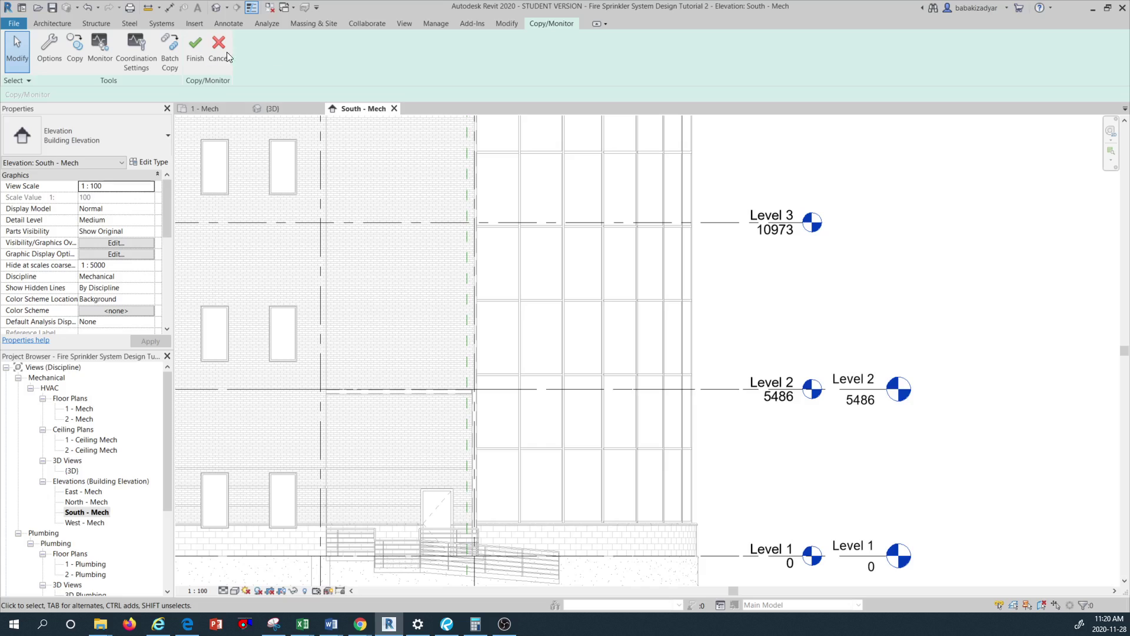
Step: Monitor the project's Level 2 against the linked model's Level 2 and check the monitor symbol on its line
click(101, 62)
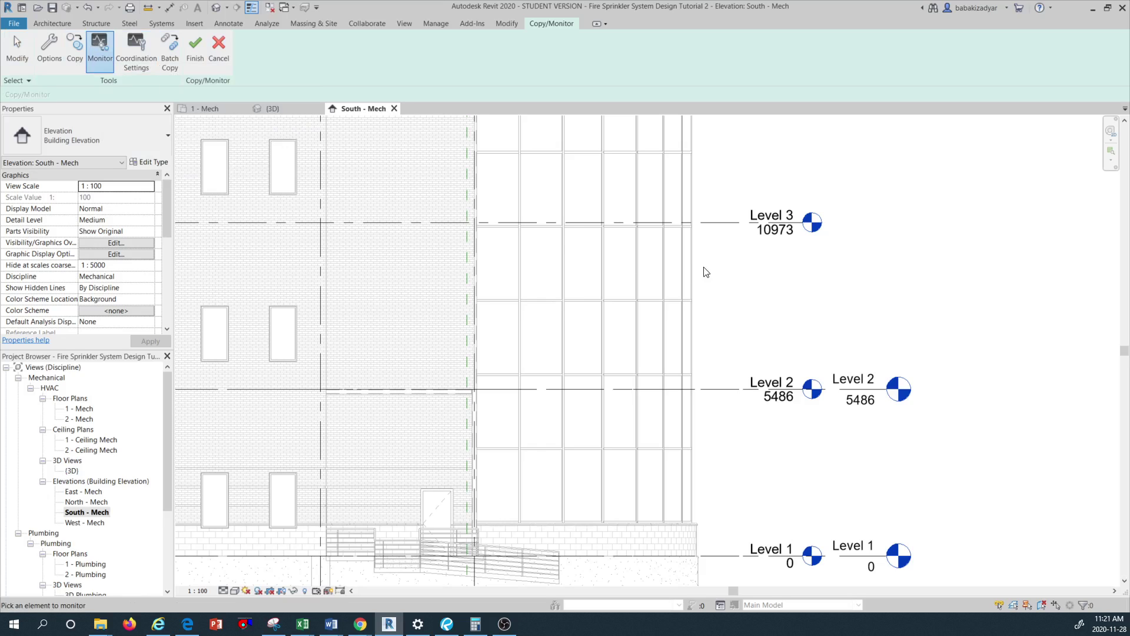
scroll(857, 416, up, 2)
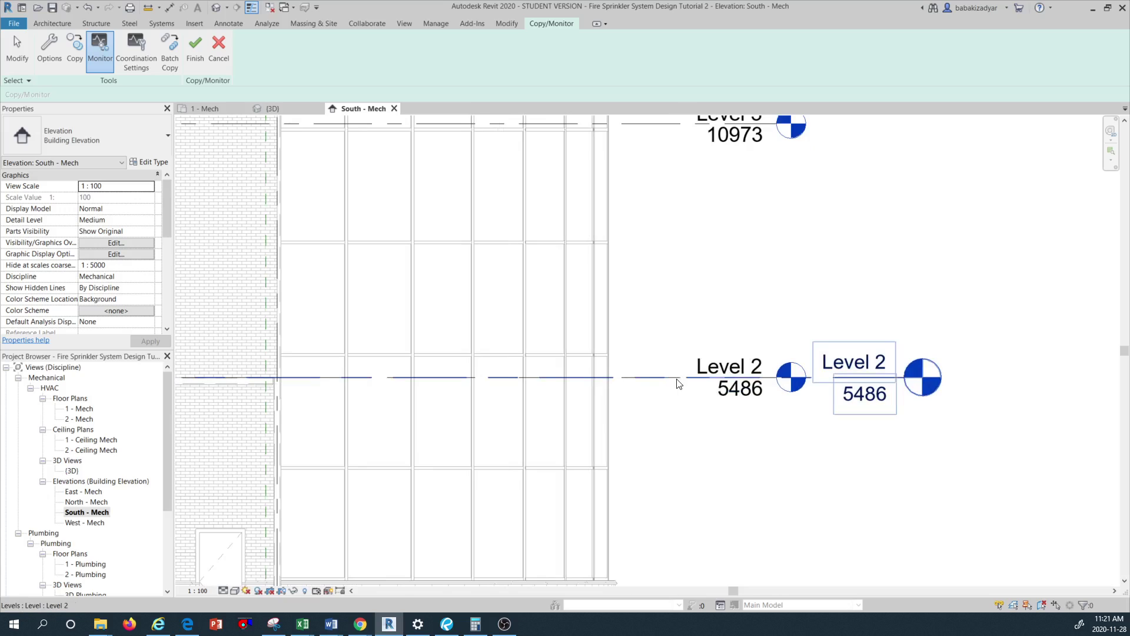
key(Tab)
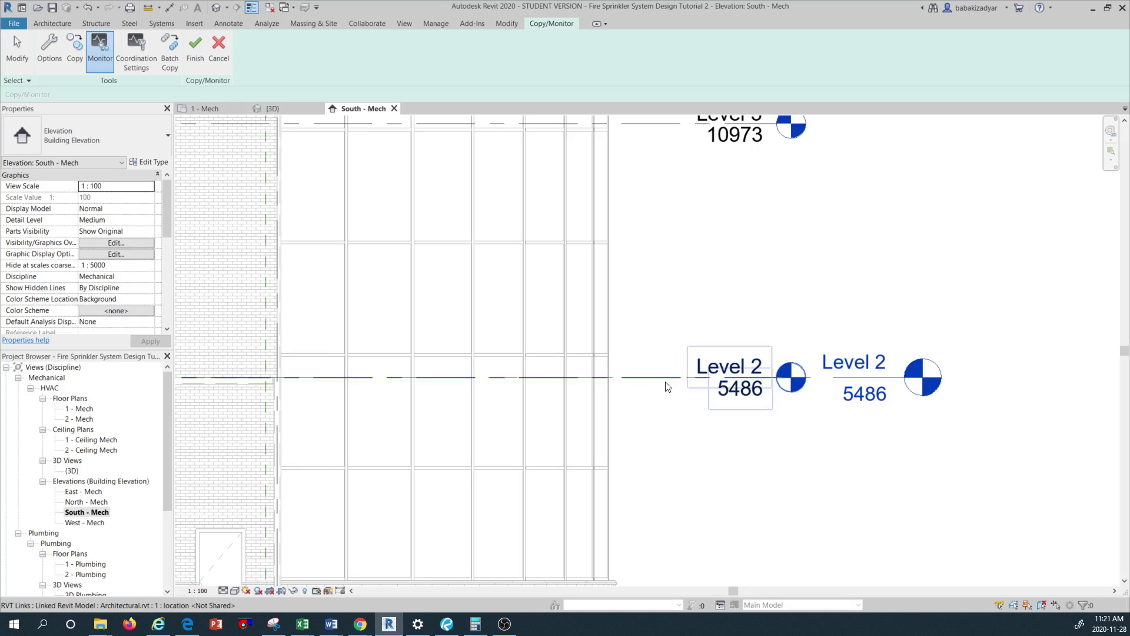
click(710, 394)
click(698, 379)
scroll(916, 330, down, 3)
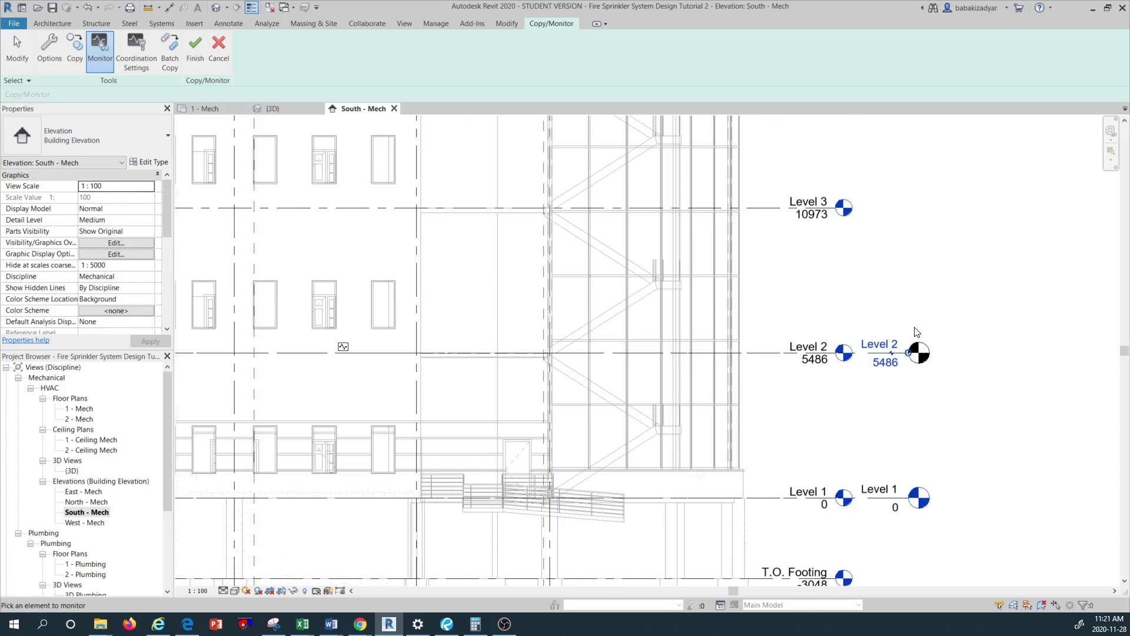
scroll(916, 330, down, 1)
scroll(480, 341, up, 4)
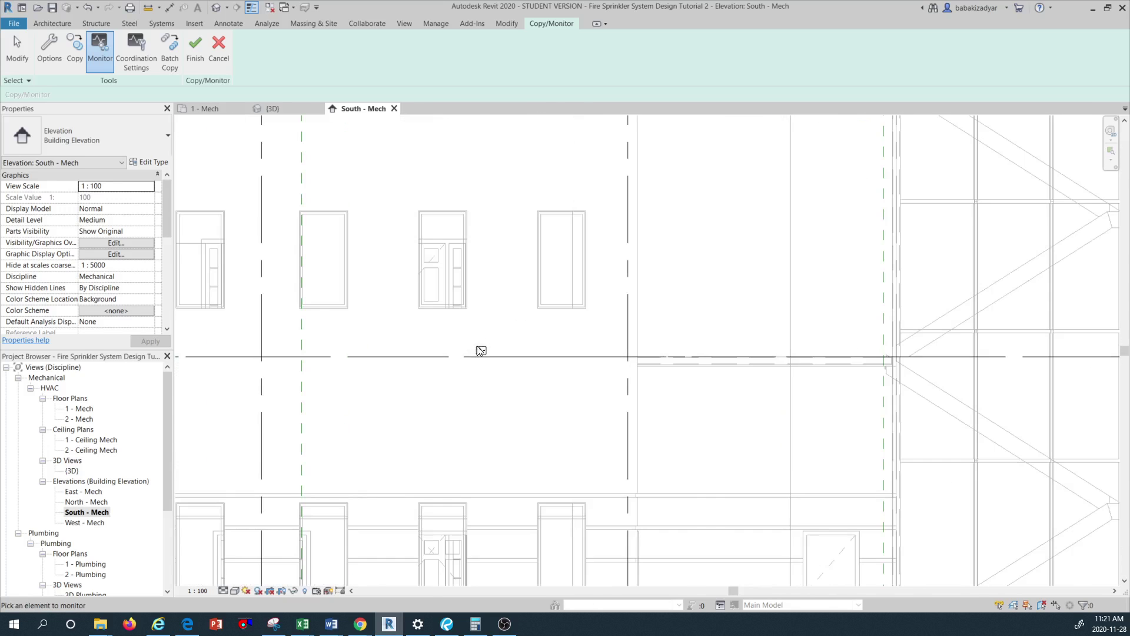
scroll(481, 350, up, 2)
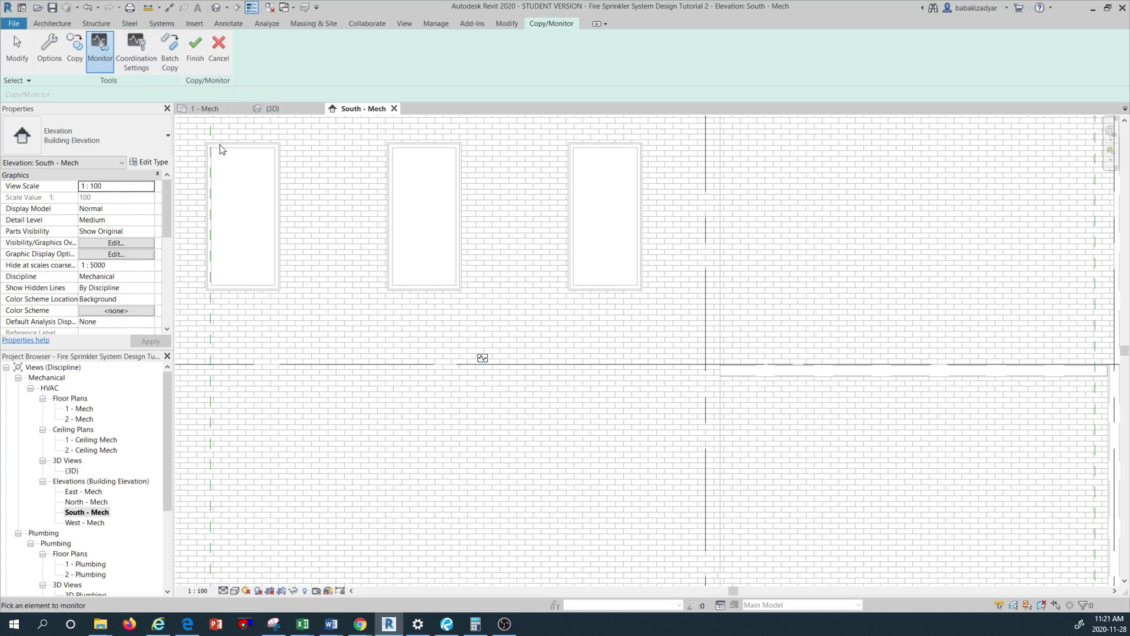
scroll(412, 306, down, 3)
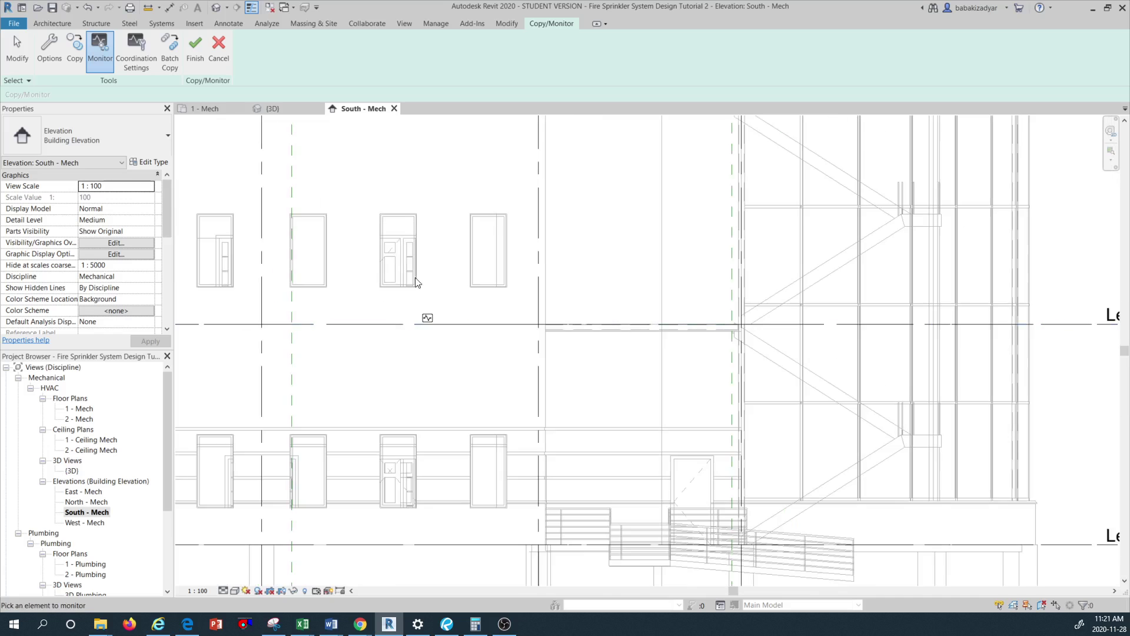
scroll(359, 243, down, 2)
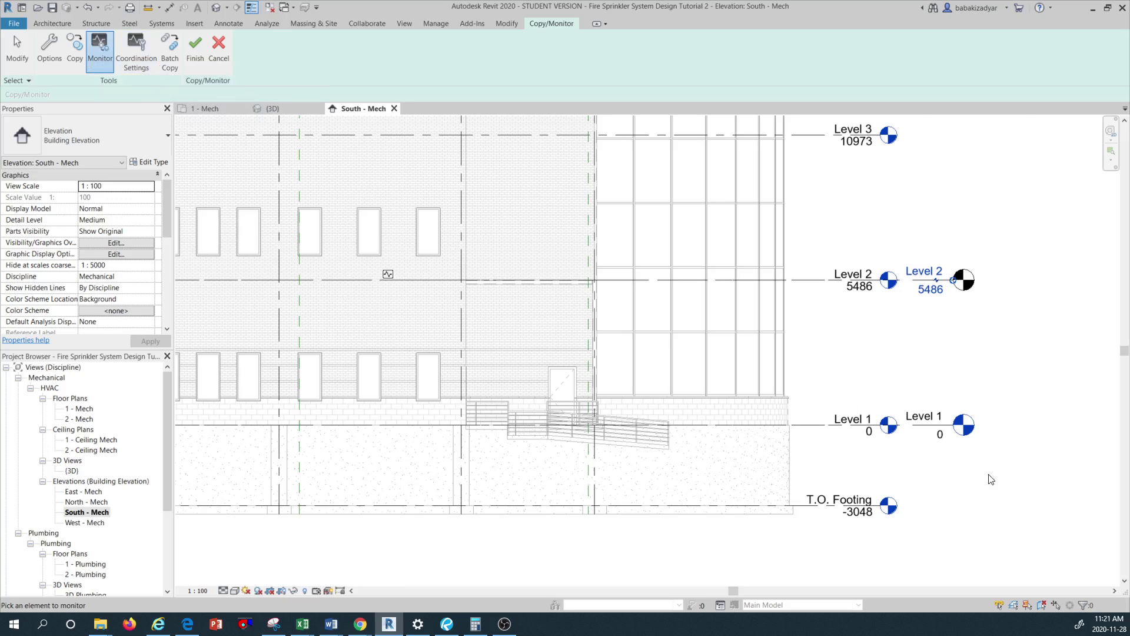
Step: Monitor the project's Level 1 against the linked model's Level 1 and check the monitor symbol on its line
scroll(909, 432, up, 3)
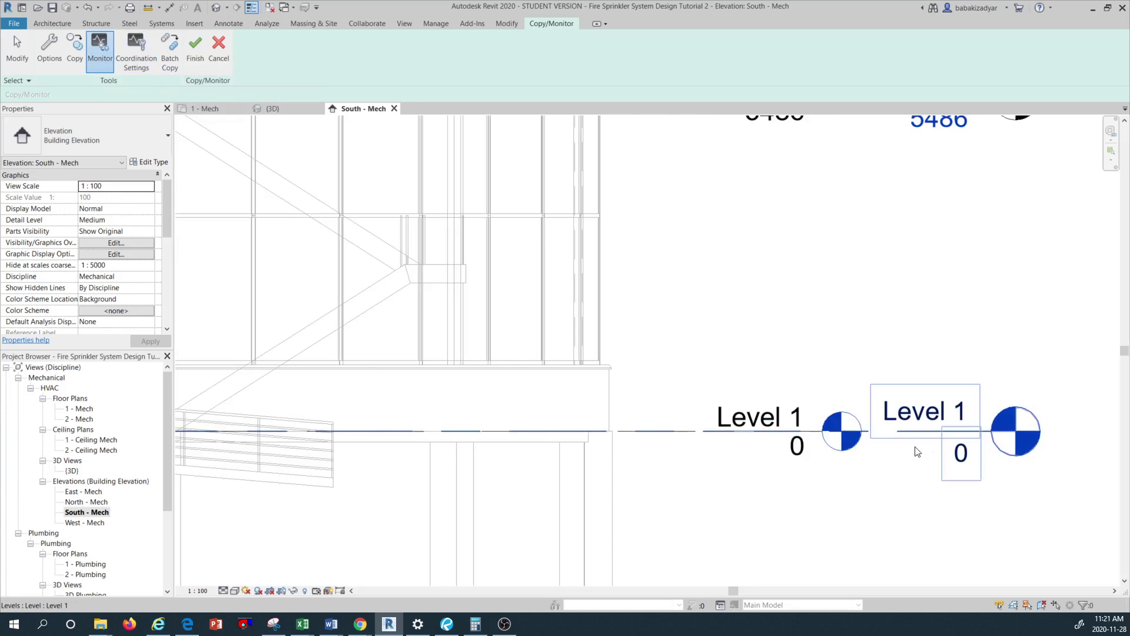
click(909, 434)
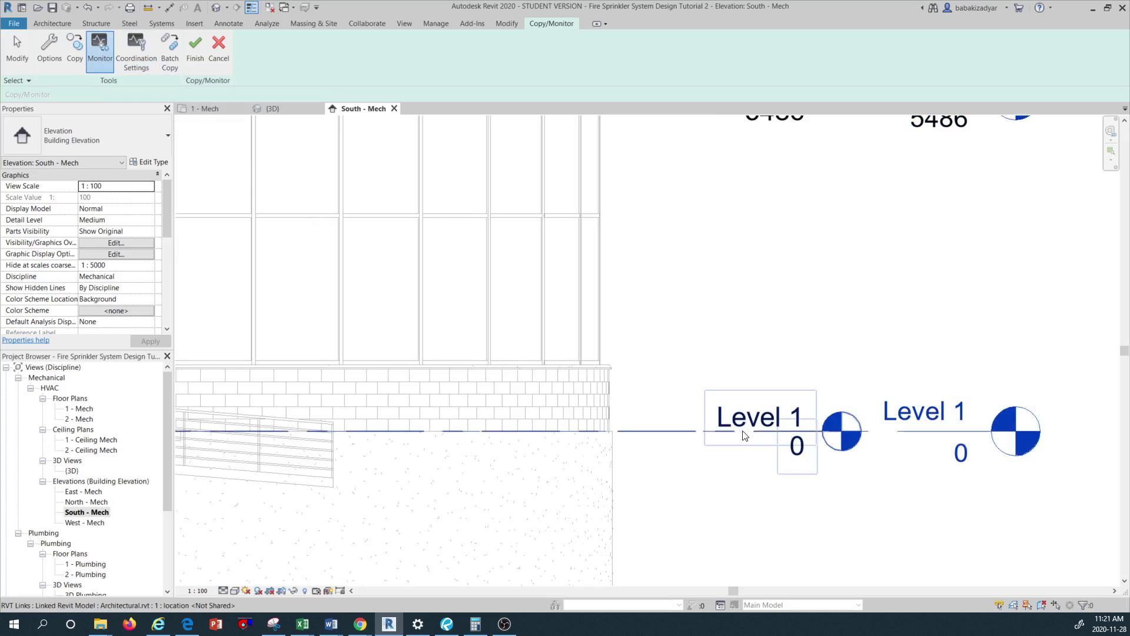
click(688, 435)
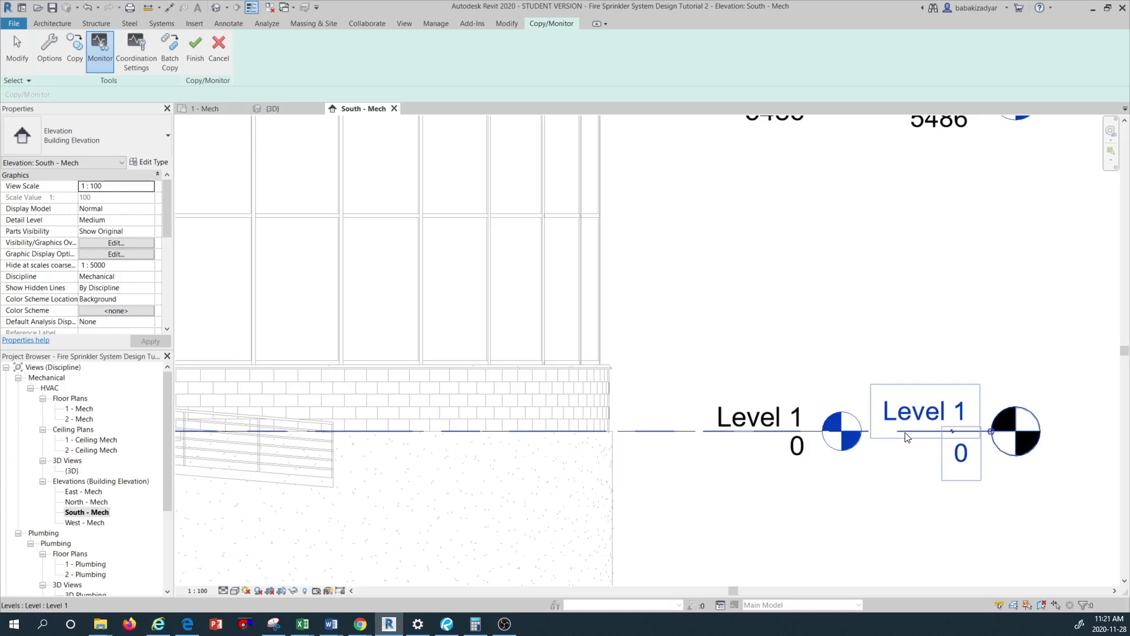
scroll(938, 377, down, 5)
scroll(504, 378, up, 3)
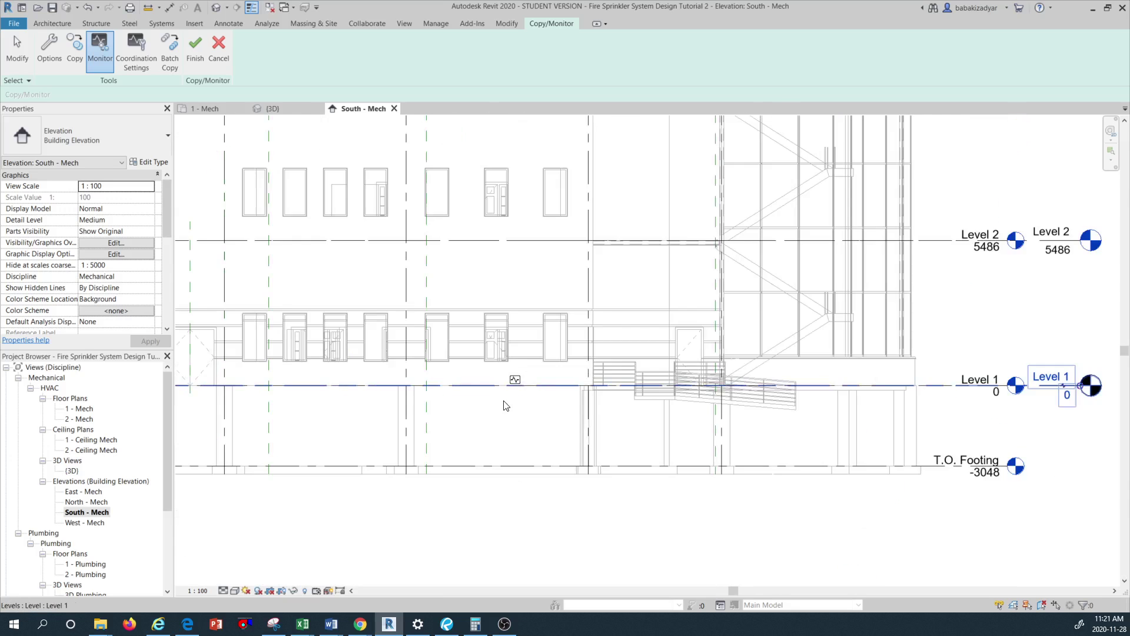
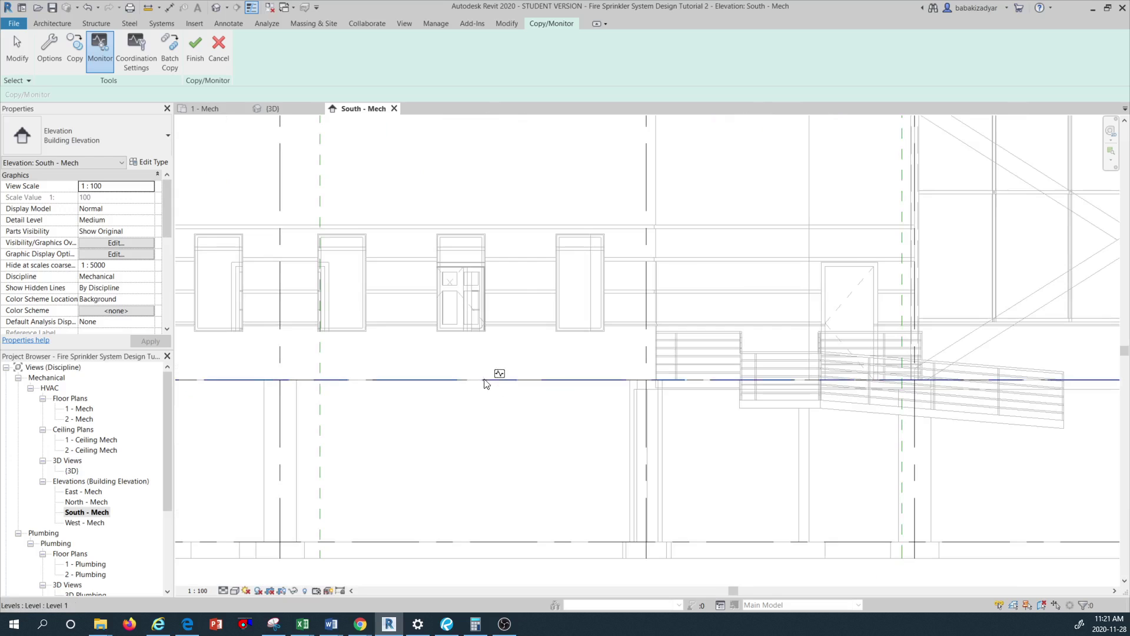
scroll(492, 376, down, 1)
scroll(494, 411, down, 3)
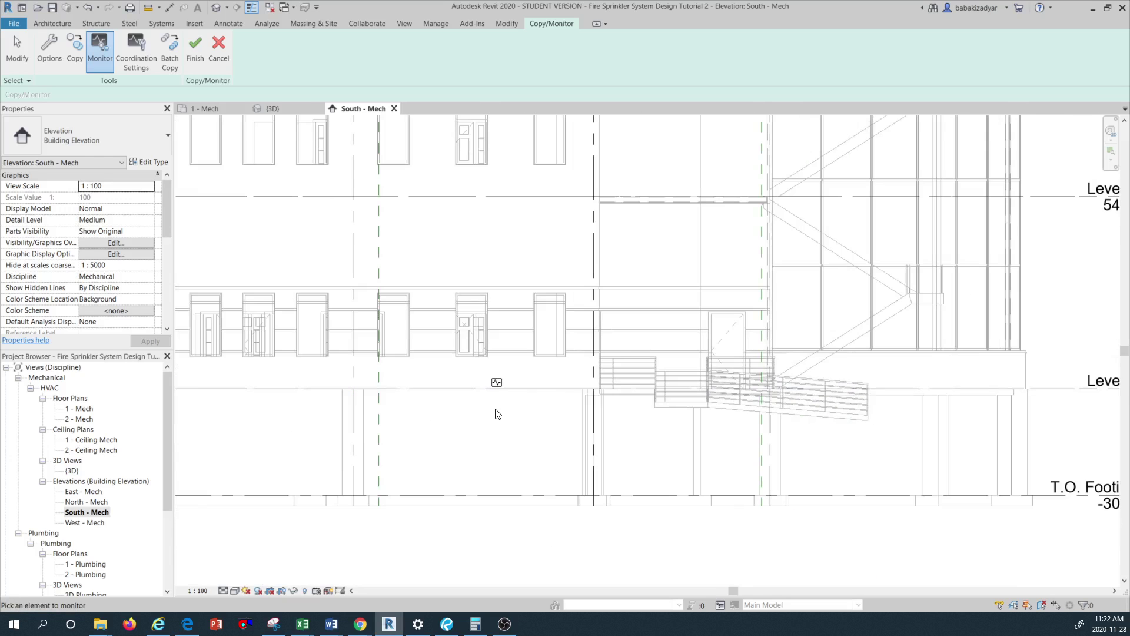
Step: Switch from monitoring to the Copy tool and enable the Multiple option for copying several linked elements
scroll(494, 422, down, 2)
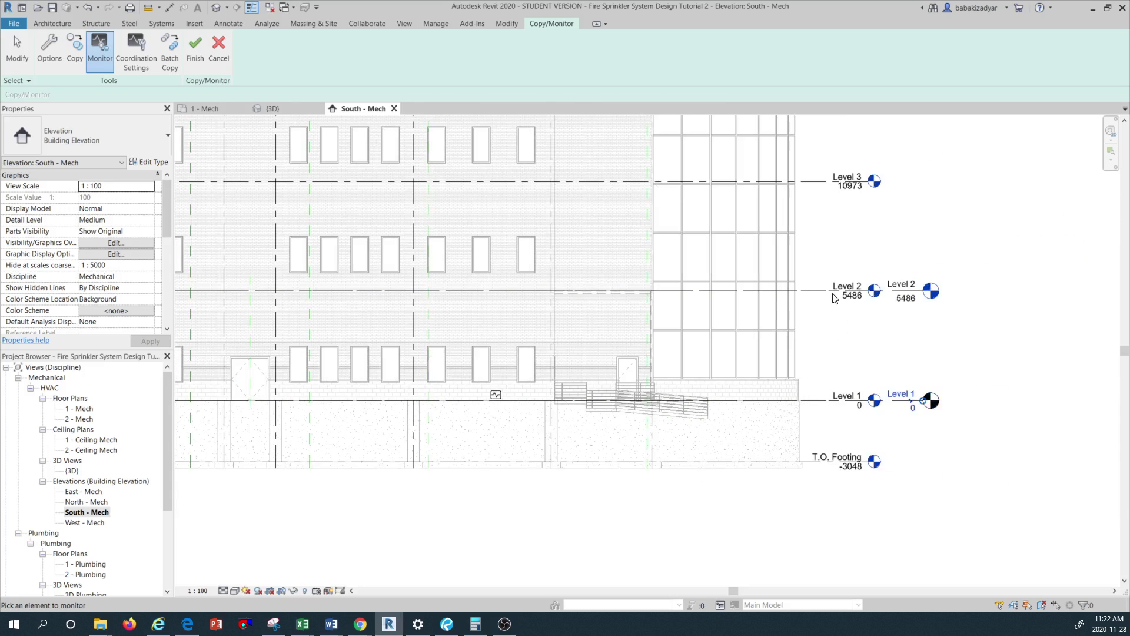
scroll(859, 274, down, 1)
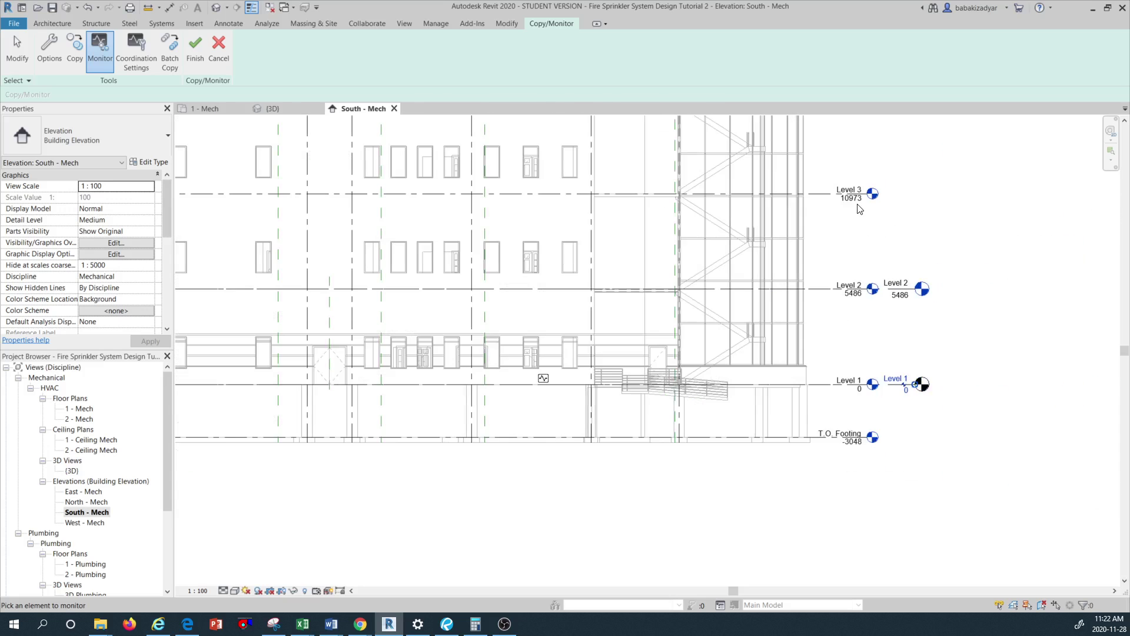
scroll(832, 281, down, 2)
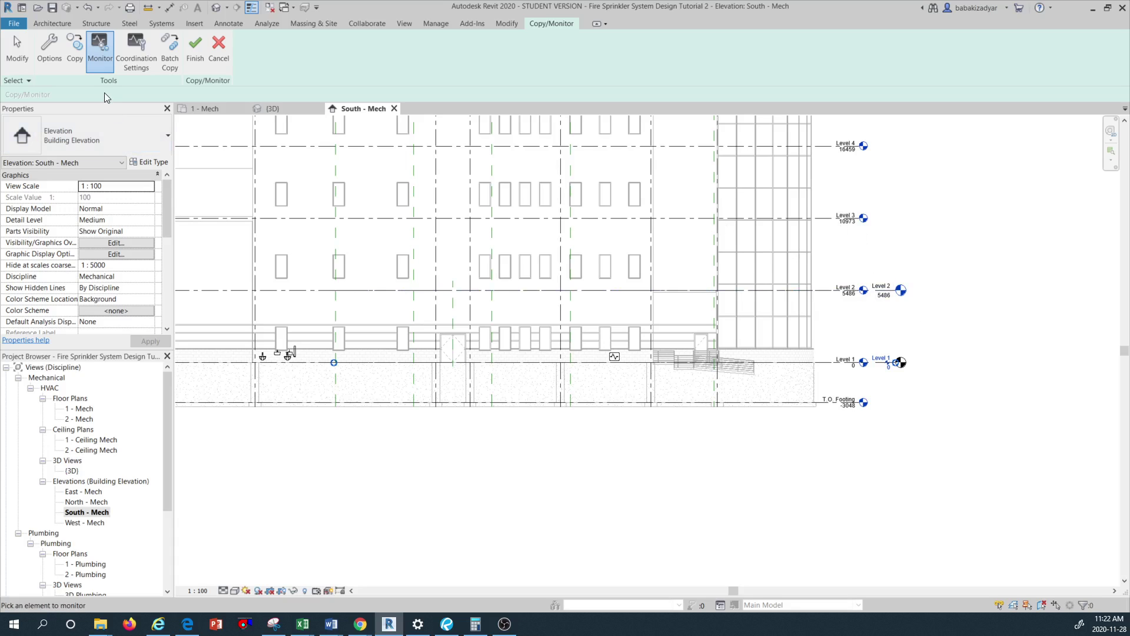
click(76, 45)
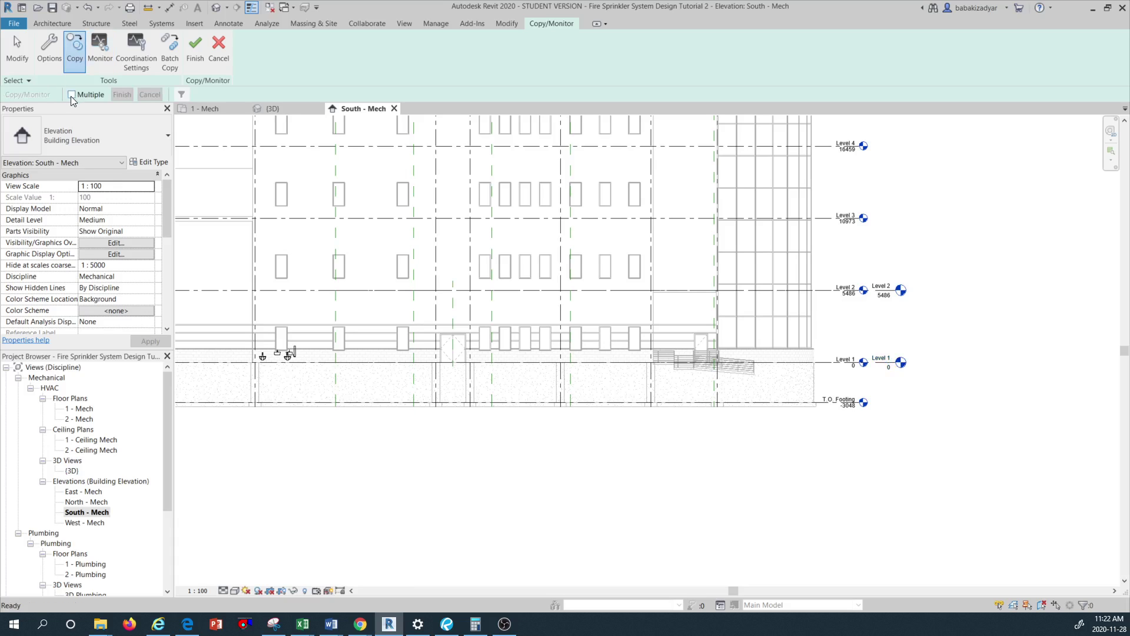
click(72, 95)
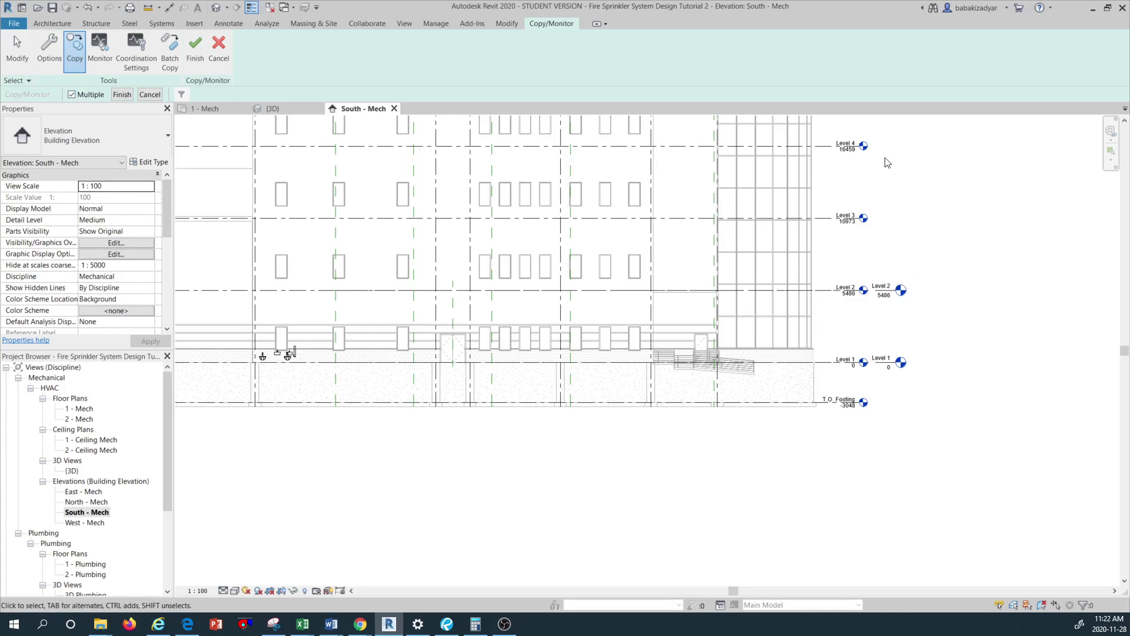
Step: Select Level 3, Level 4 and Level 5 of the linked architectural model for copying
scroll(852, 188, up, 5)
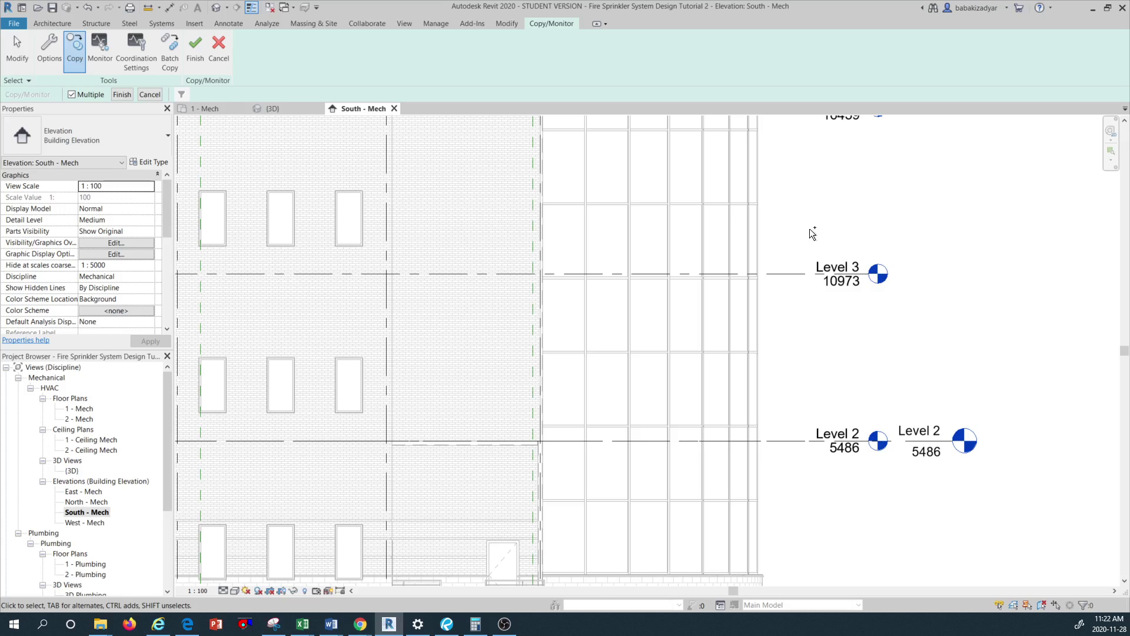
click(793, 272)
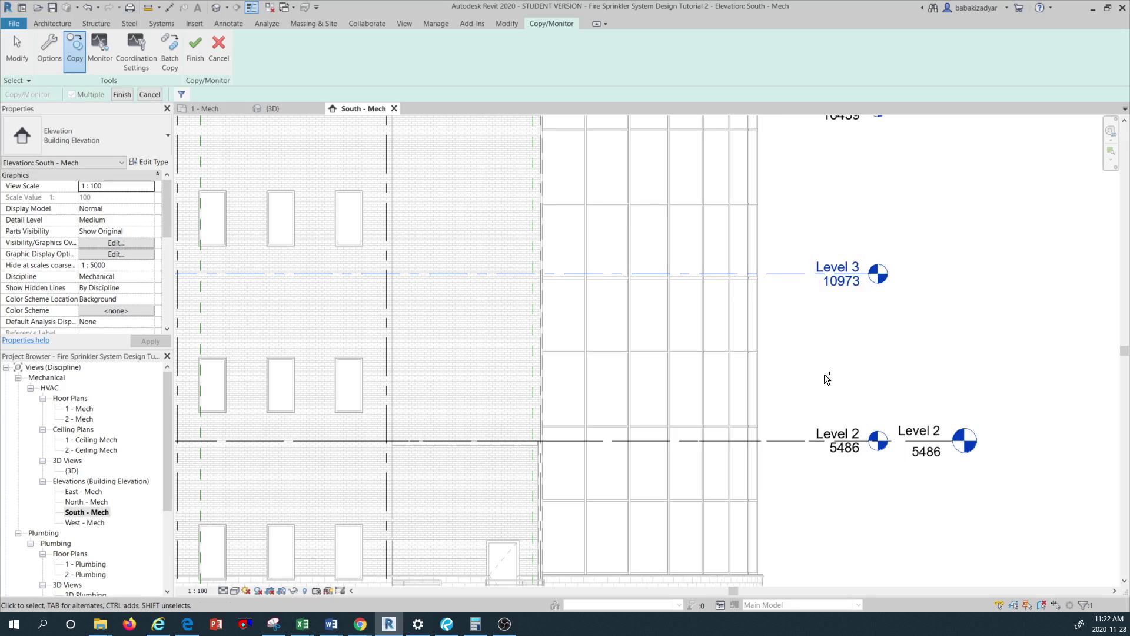
scroll(814, 377, down, 2)
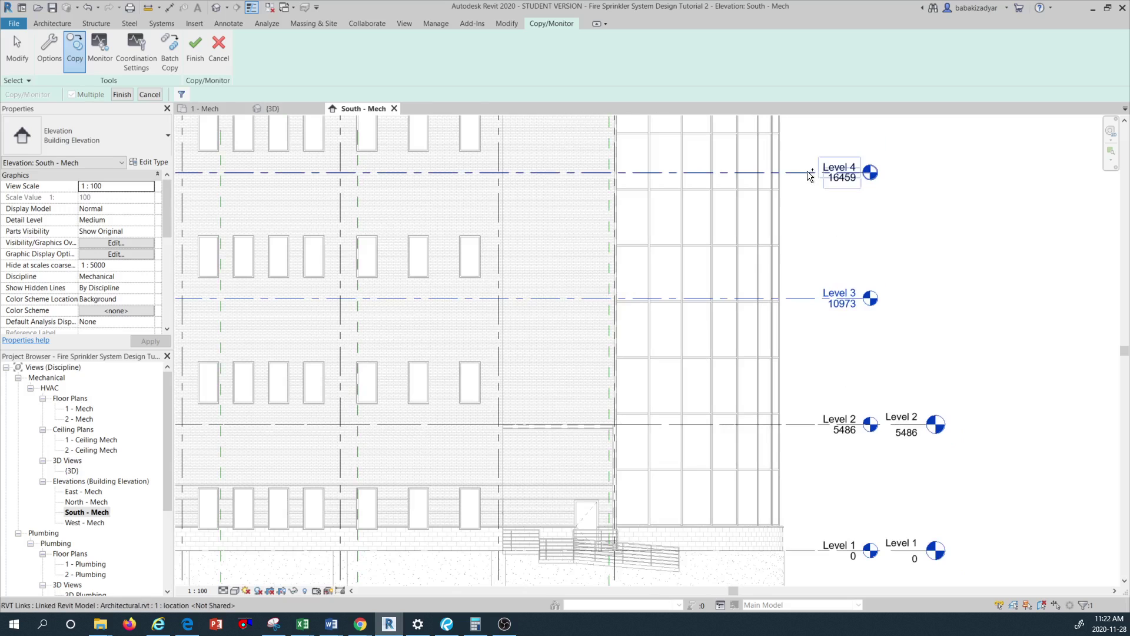
click(810, 175)
scroll(818, 177, down, 3)
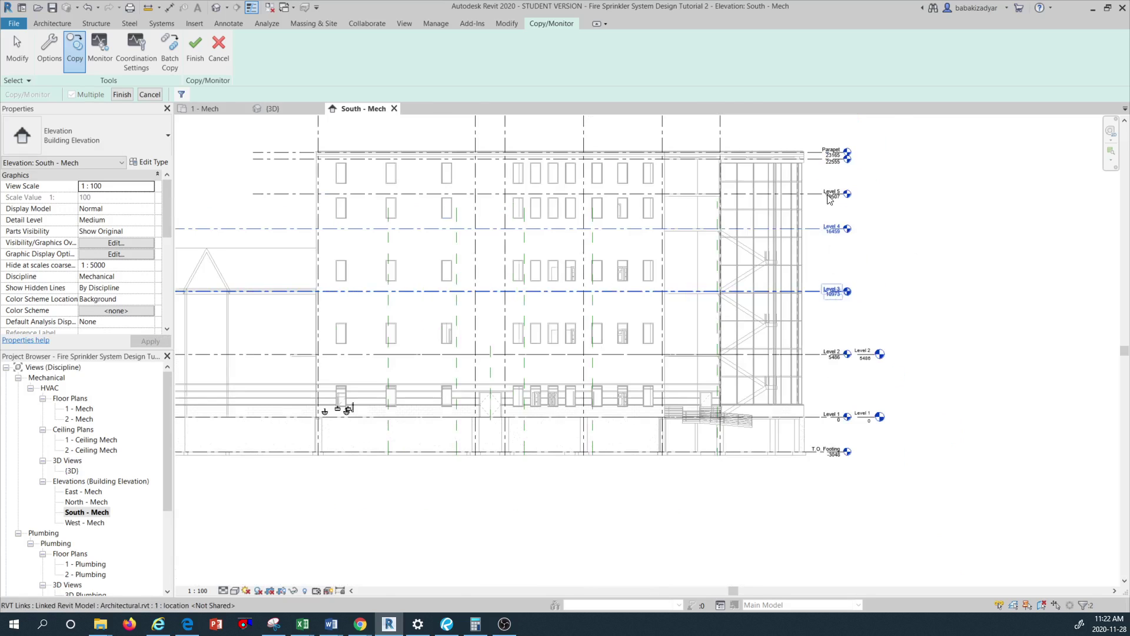
scroll(821, 178, up, 4)
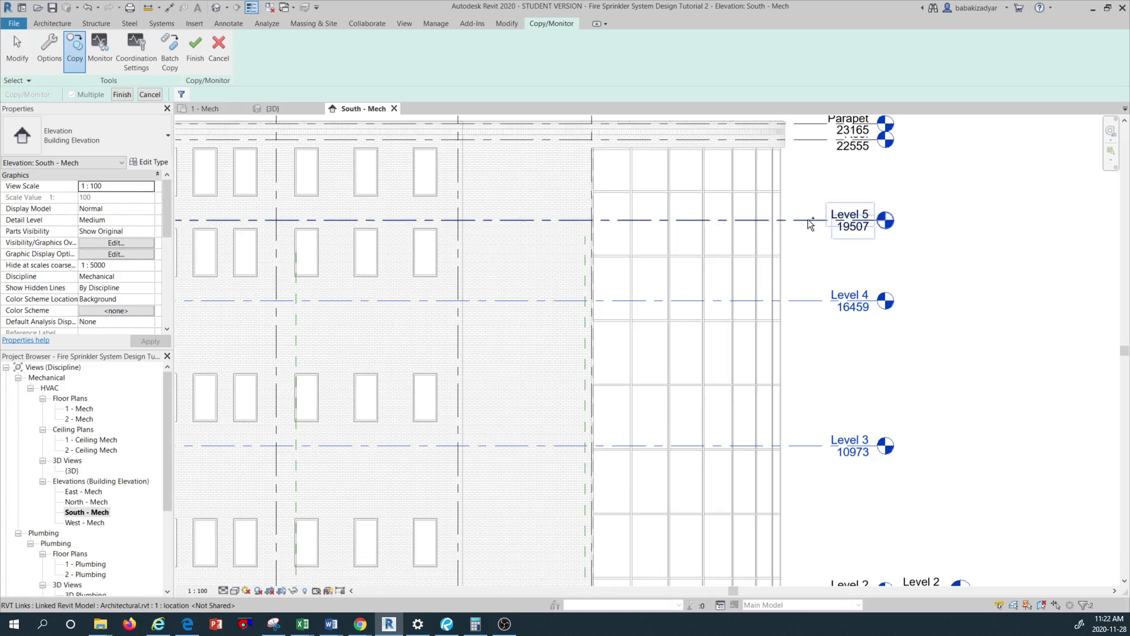
click(810, 224)
Step: Add the linked Roof level to the selection, complete the multiple copy and finish the Copy/Monitor session
scroll(818, 271, down, 3)
scroll(821, 175, up, 4)
scroll(819, 172, up, 3)
click(802, 209)
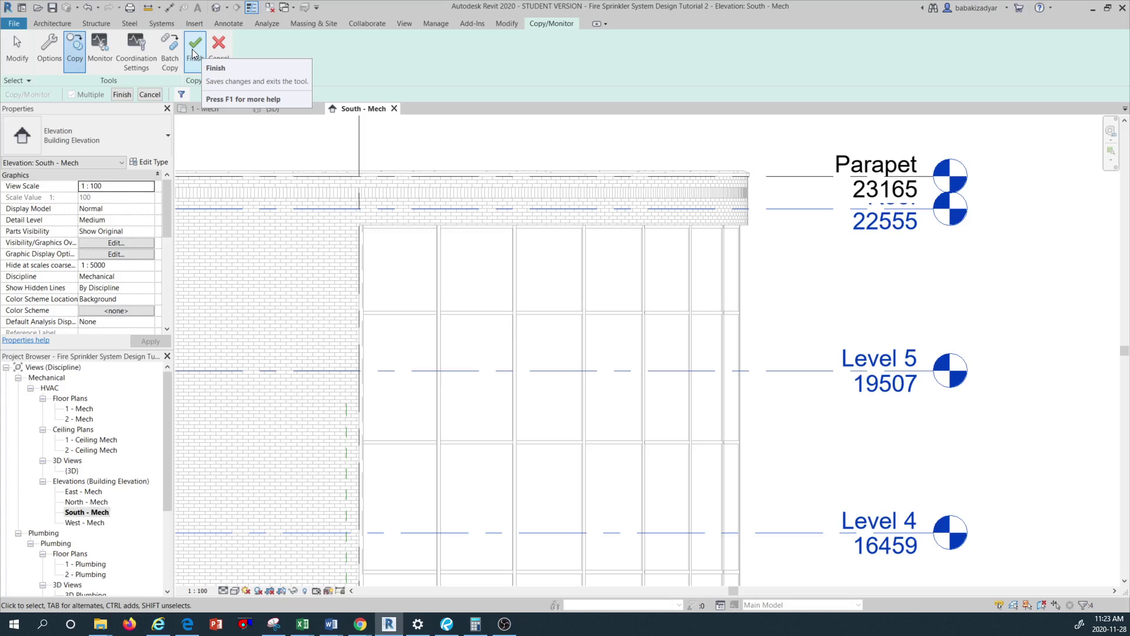
click(123, 94)
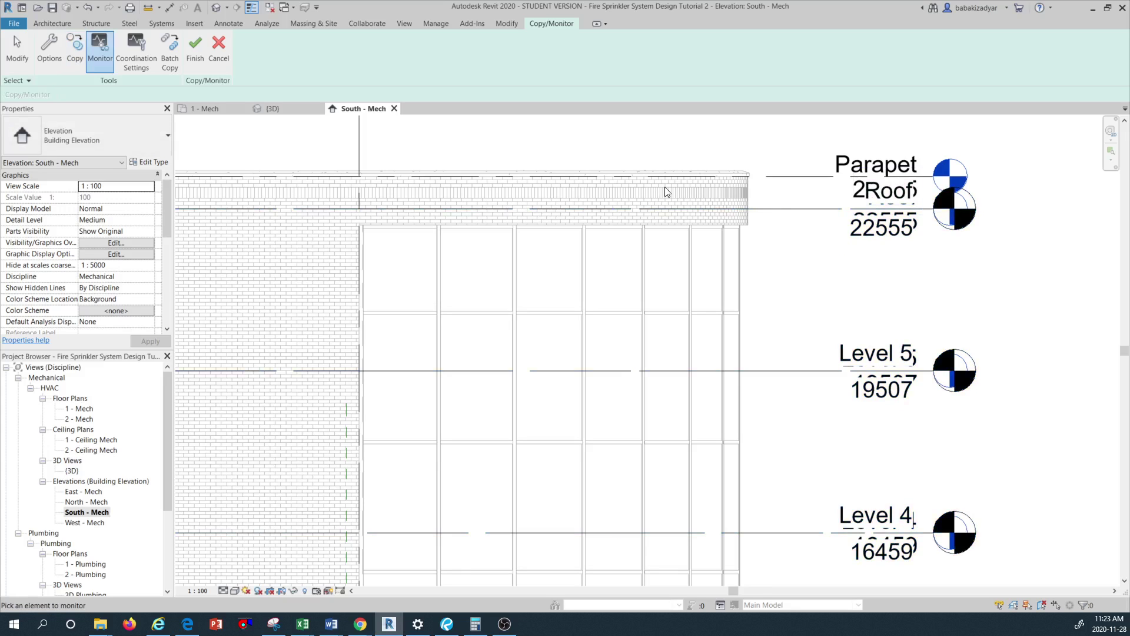
click(193, 47)
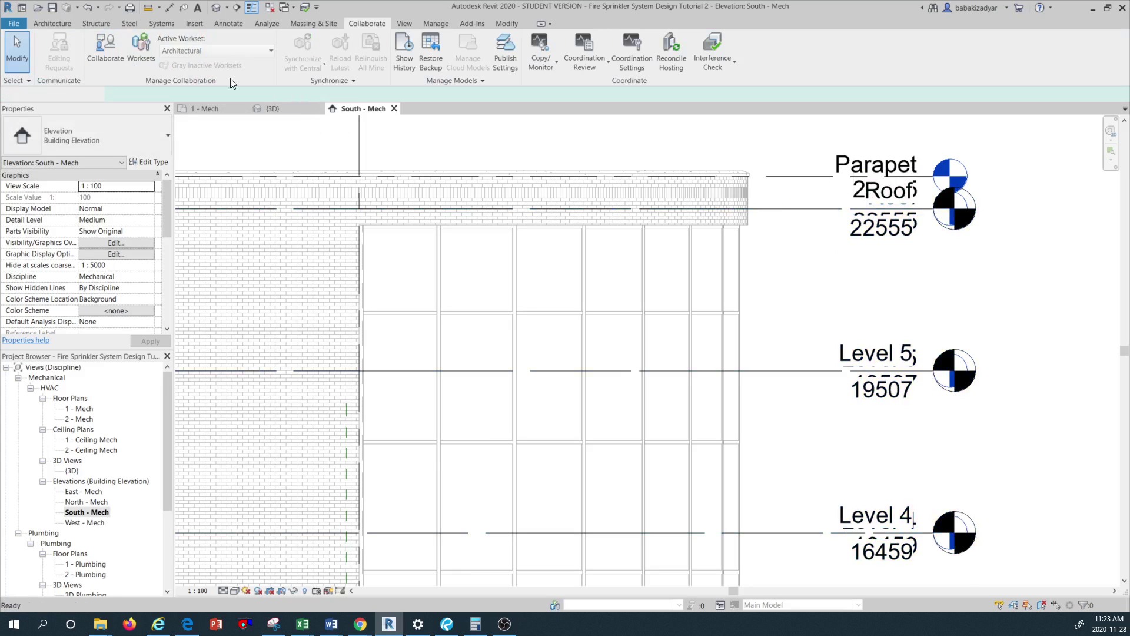
Step: Stretch the copied Roof level's end outward, together with its aligned levels, so their heads clear the linked level heads
scroll(767, 295, down, 6)
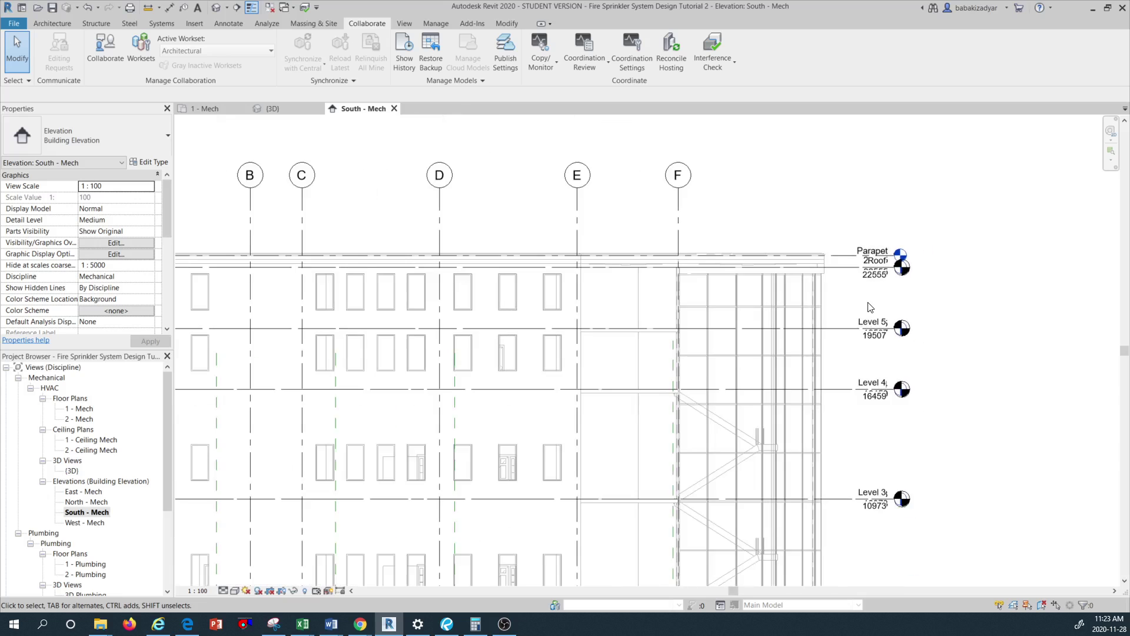
scroll(868, 307, down, 2)
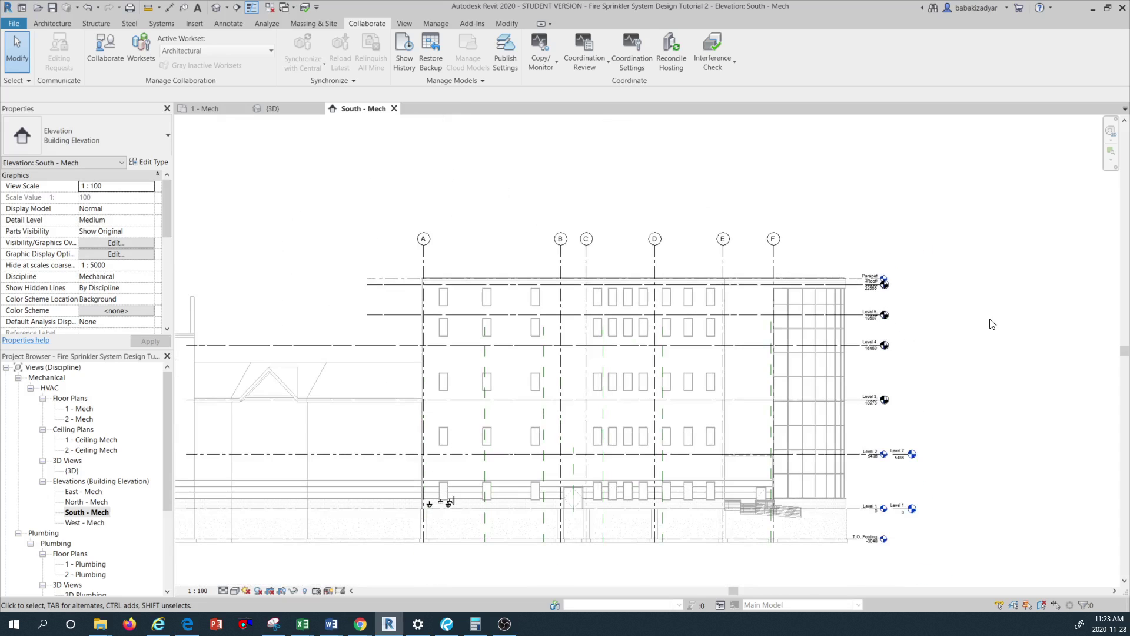
scroll(871, 504, up, 3)
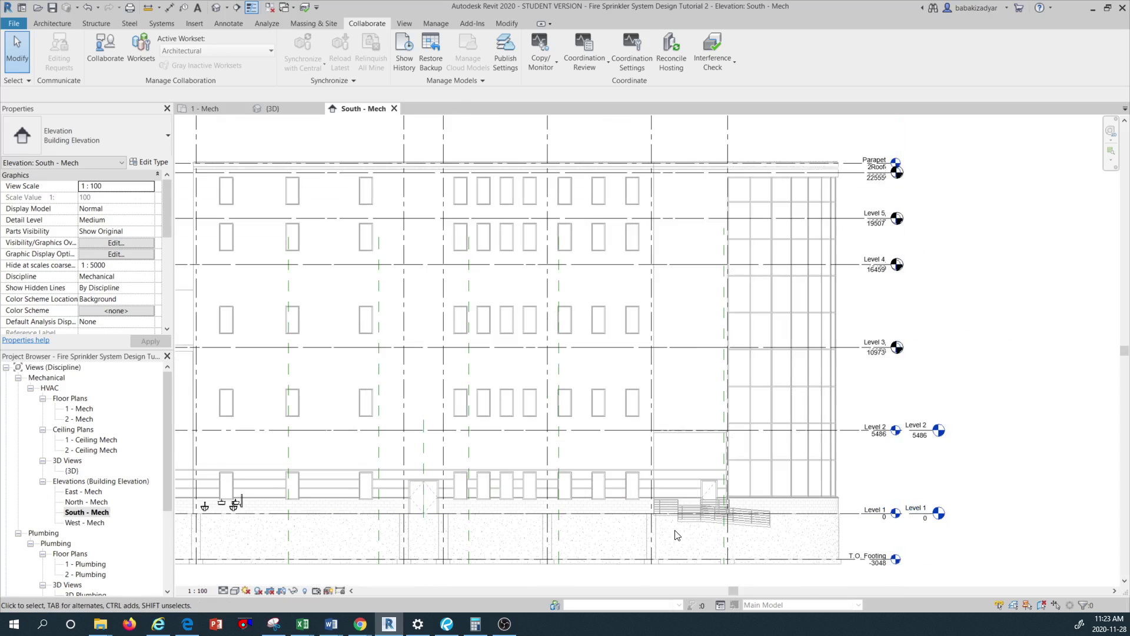
scroll(916, 280, down, 2)
scroll(861, 200, up, 5)
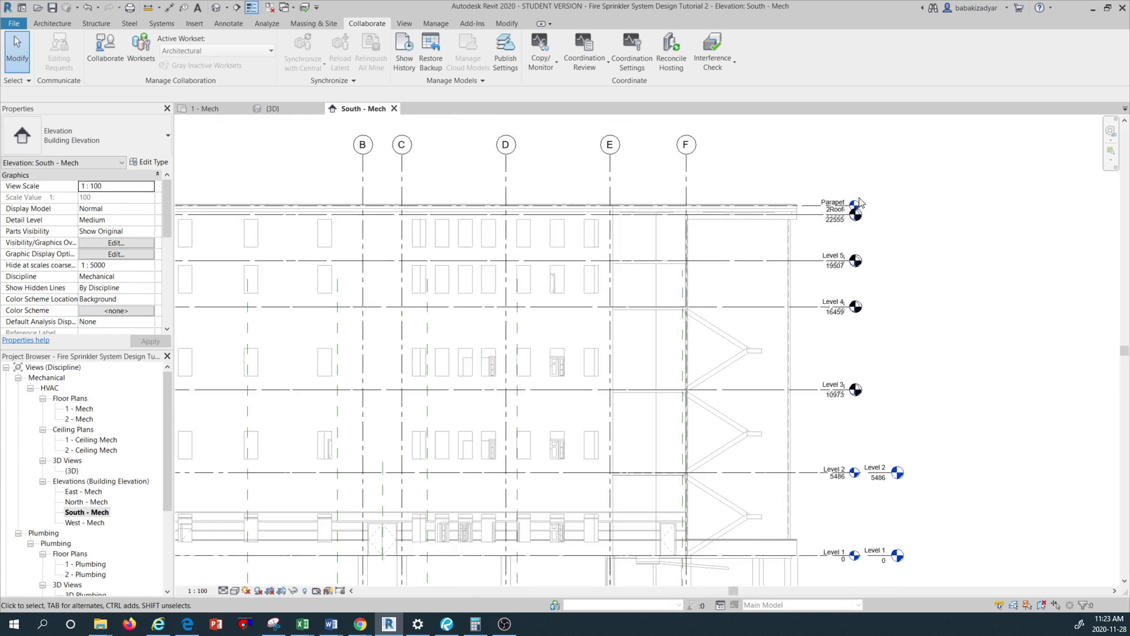
scroll(861, 201, up, 2)
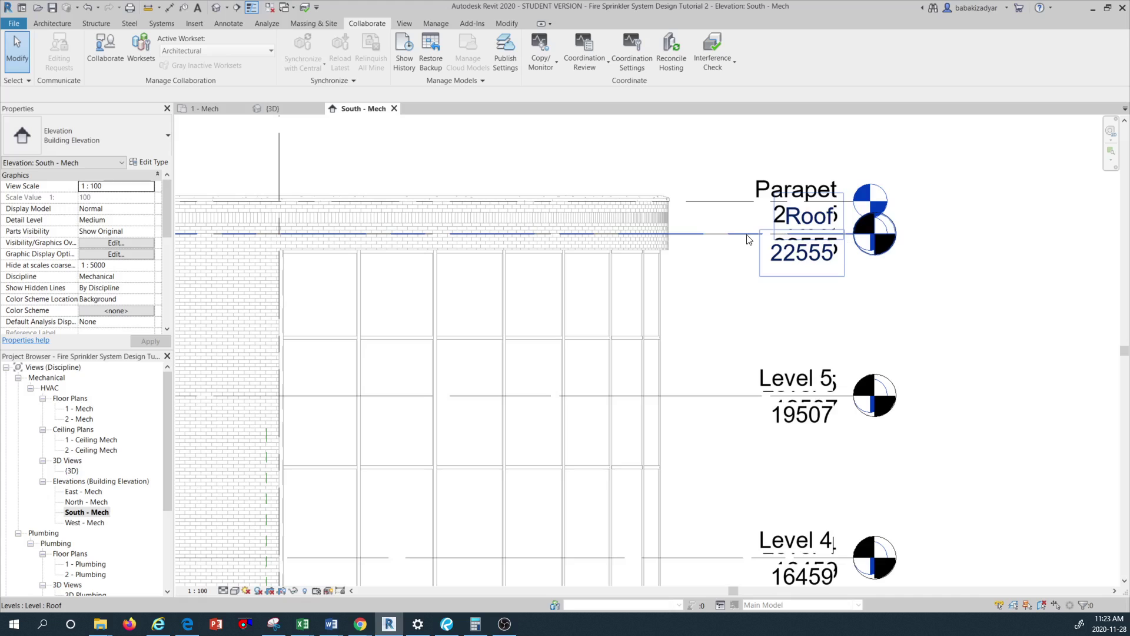
click(690, 240)
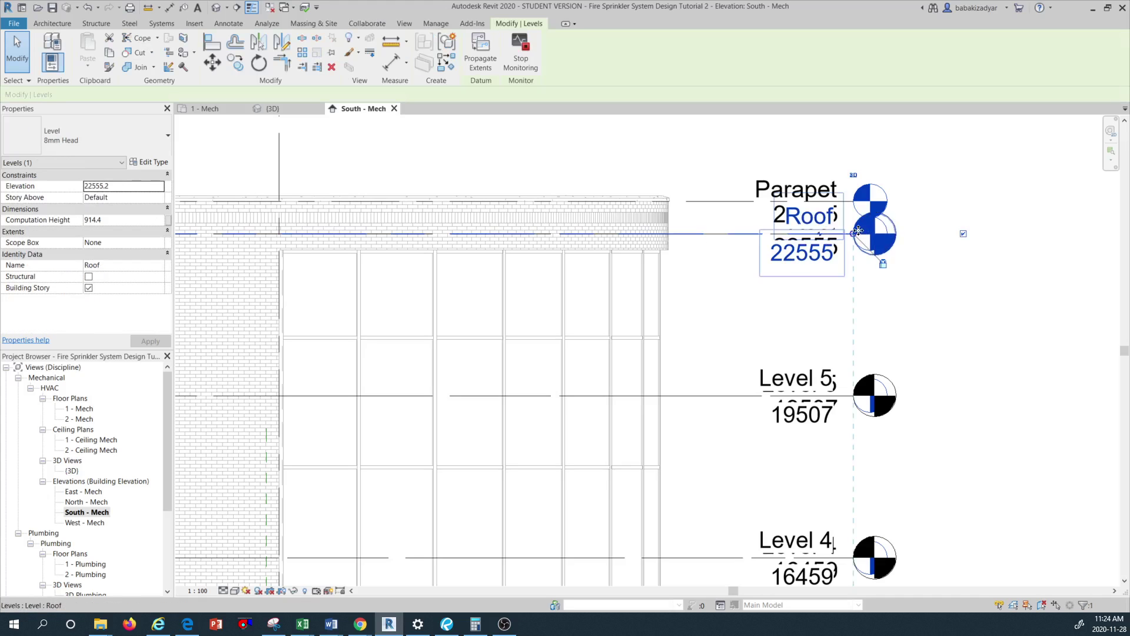
drag(855, 237, 1044, 254)
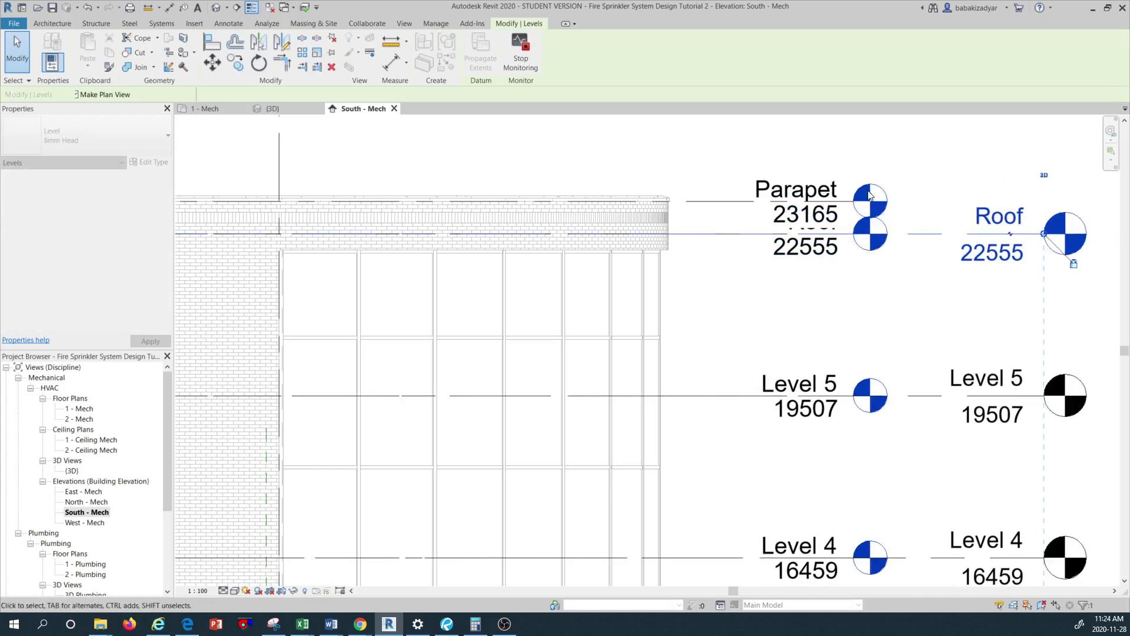
Step: Select the copied Level 3 to check its monitor symbol and clear the selection
scroll(840, 184, down, 2)
scroll(942, 235, down, 3)
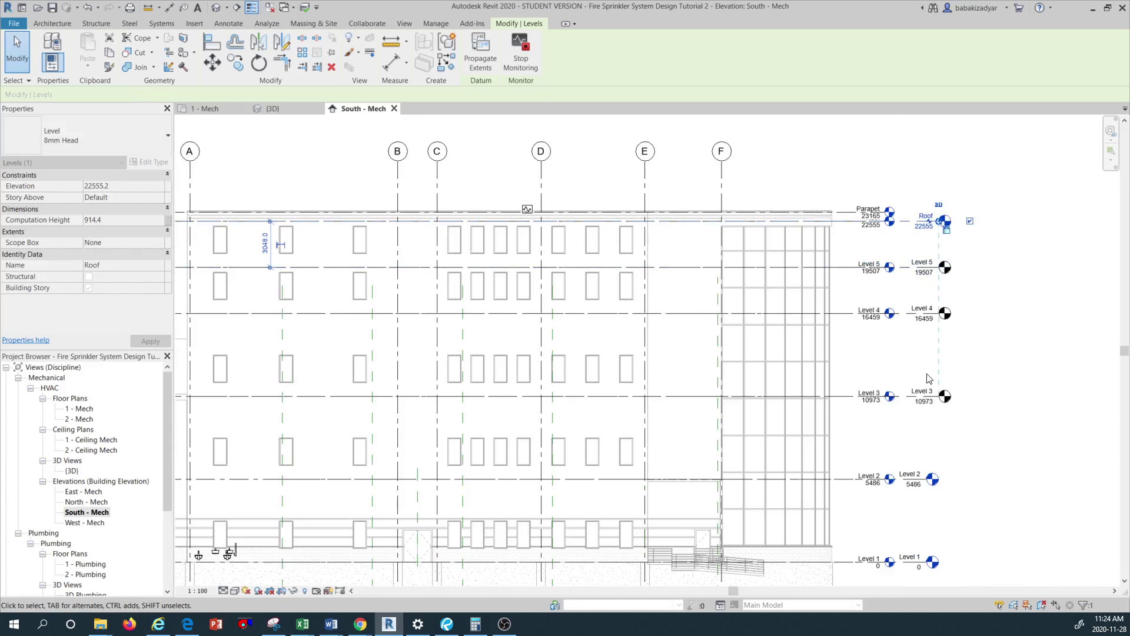
click(912, 400)
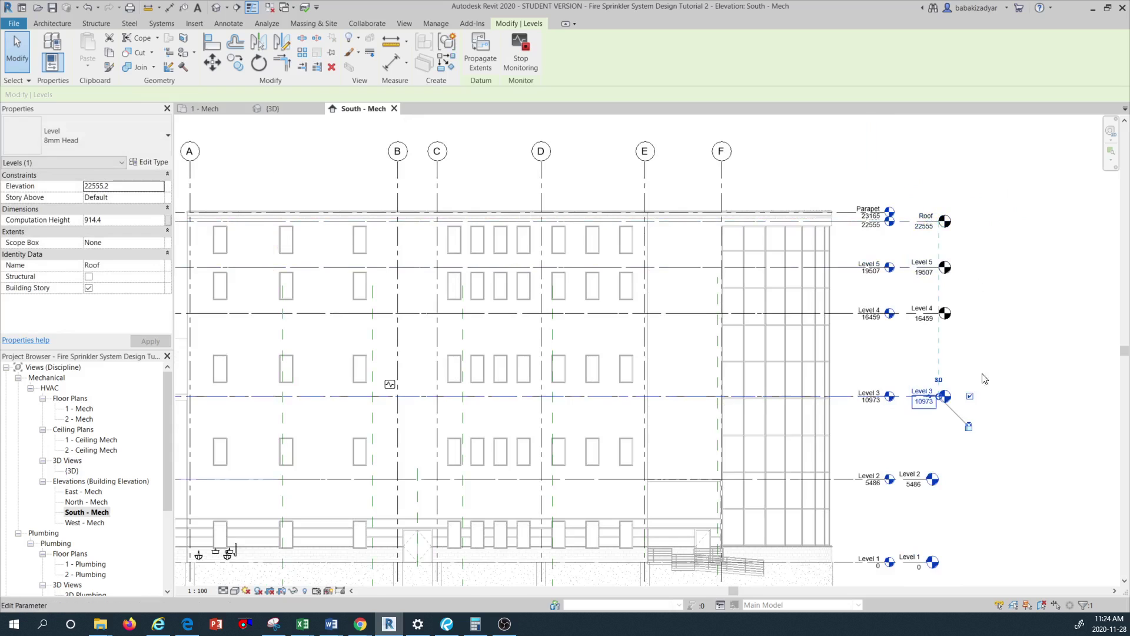
click(991, 315)
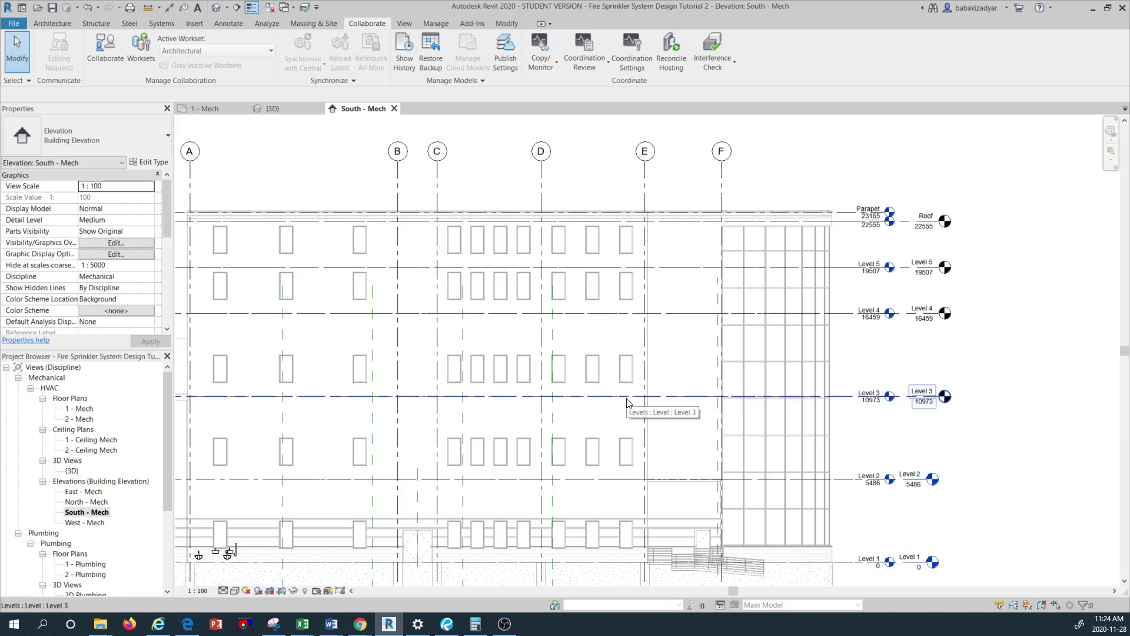
Step: Compare the copied Level 3 to Roof heads with the linked levels across the elevation, from T.O. Footing to Parapet
scroll(924, 398, up, 5)
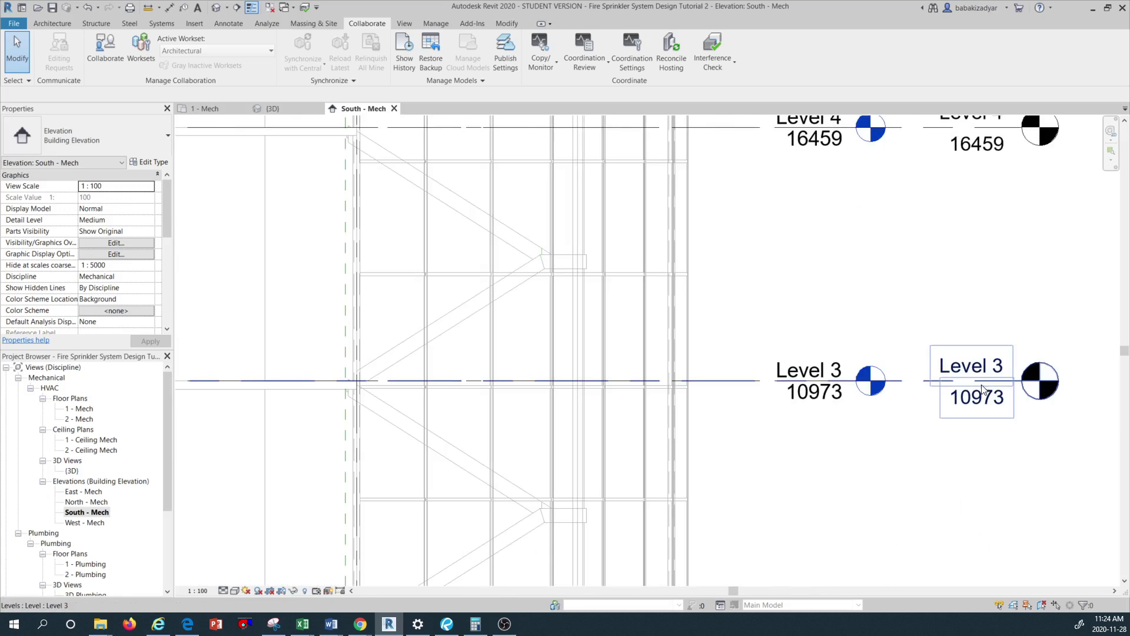
scroll(863, 365, down, 5)
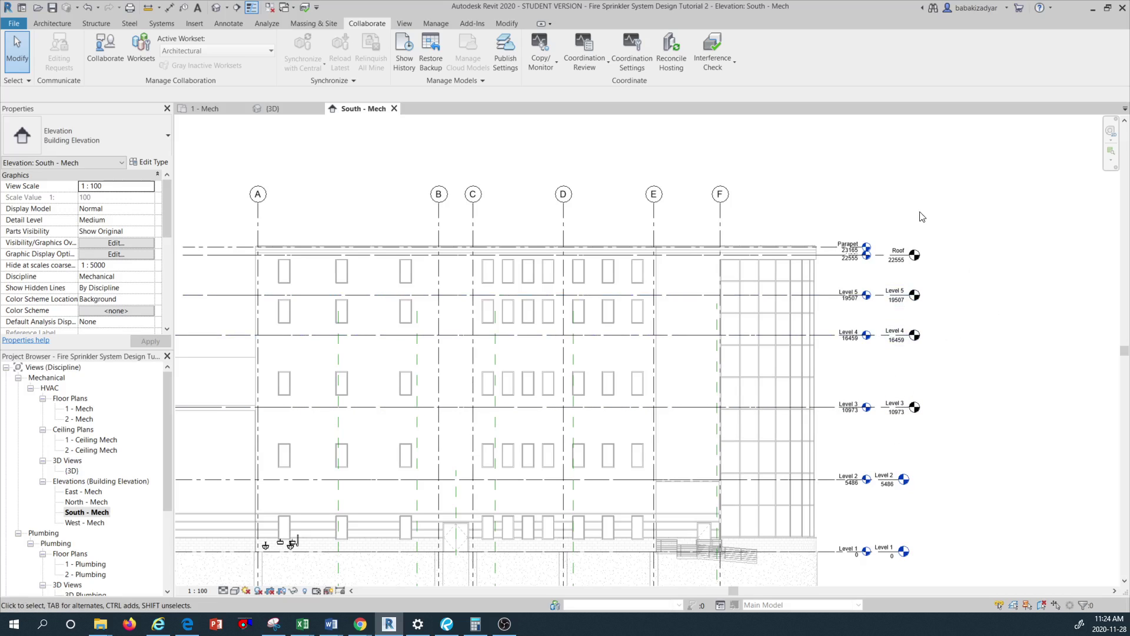
scroll(857, 224, down, 2)
scroll(864, 498, up, 3)
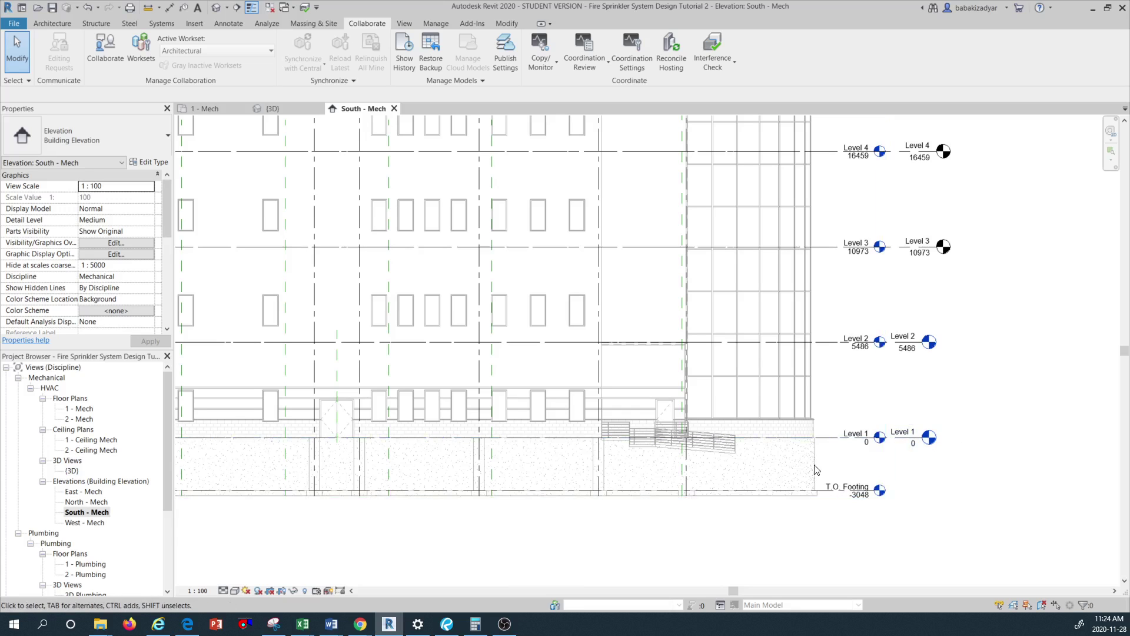
scroll(813, 480, down, 2)
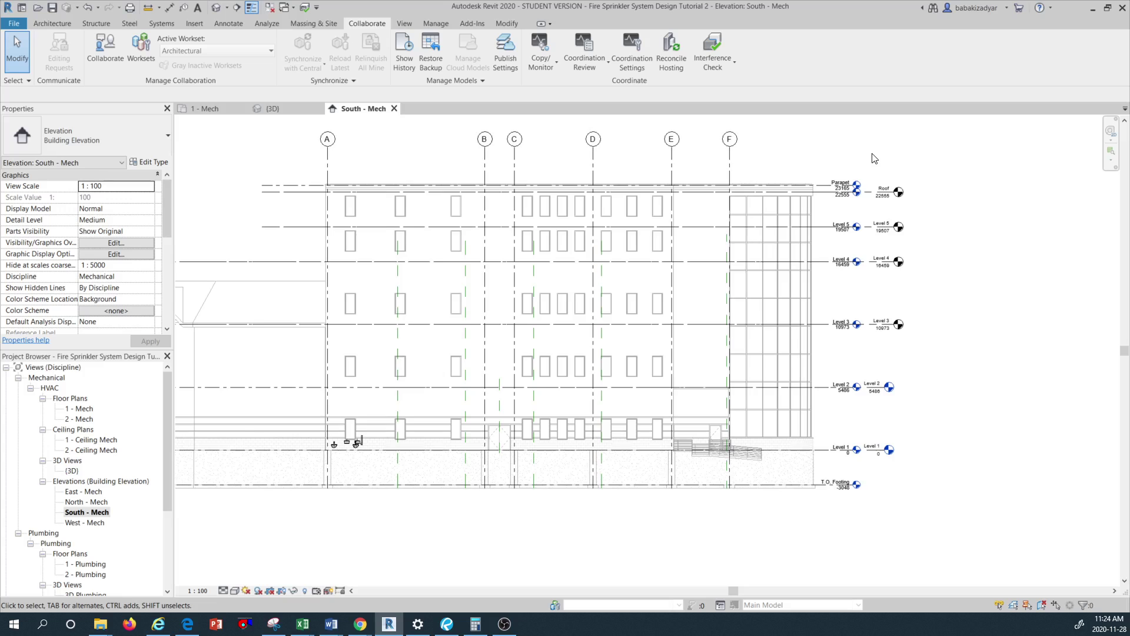
scroll(875, 154, up, 1)
scroll(949, 205, down, 2)
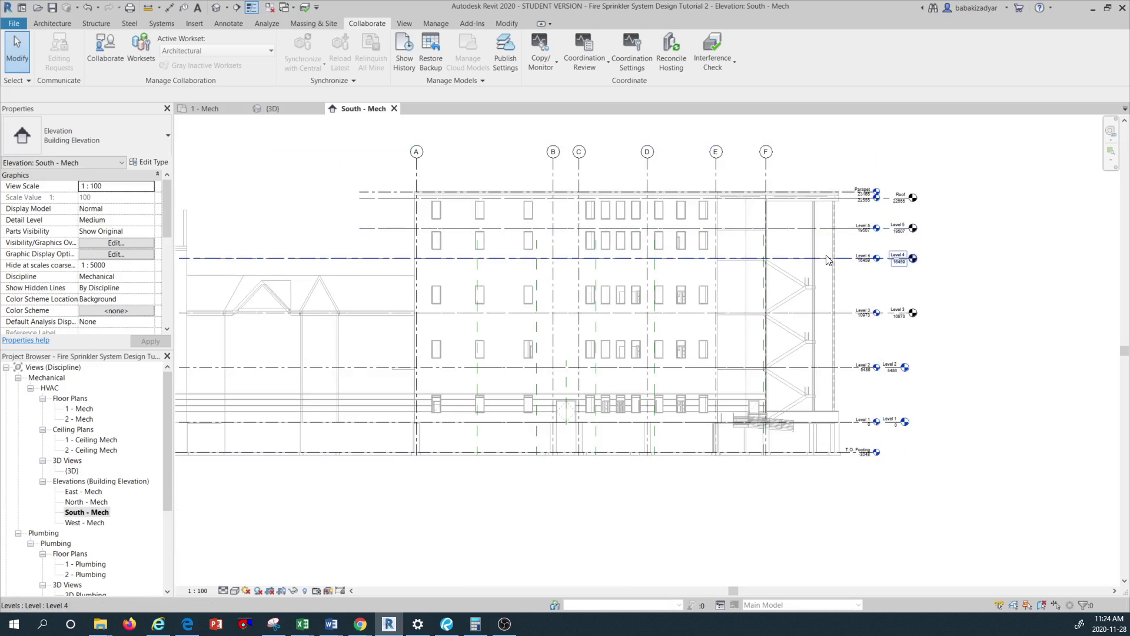